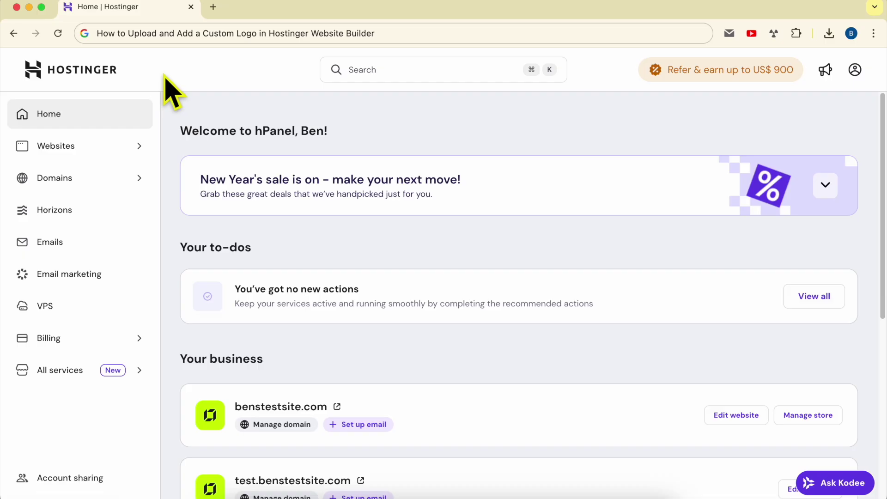
- Open benstestsite.com from the websites list for editing and check its header logo settings
{"action": "left_click", "coordinate": [102, 154]}
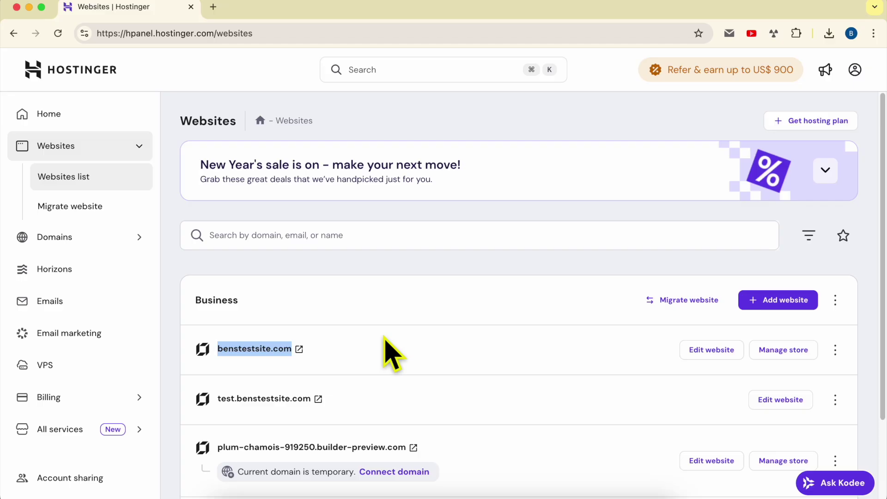
{"action": "left_click", "coordinate": [707, 353]}
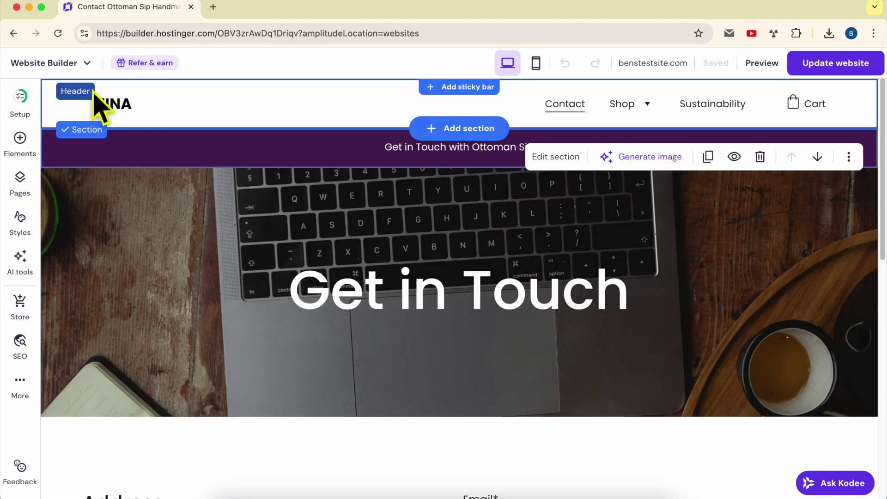
{"action": "left_click", "coordinate": [104, 105]}
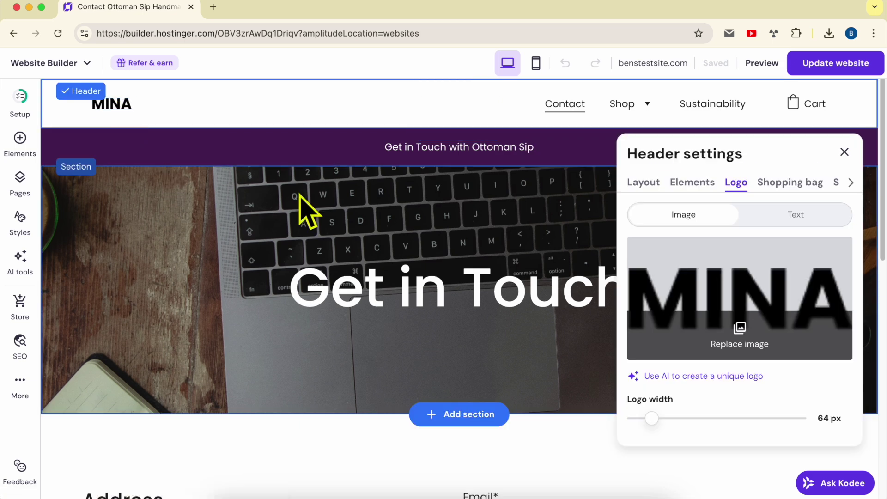
{"action": "left_click", "coordinate": [305, 210]}
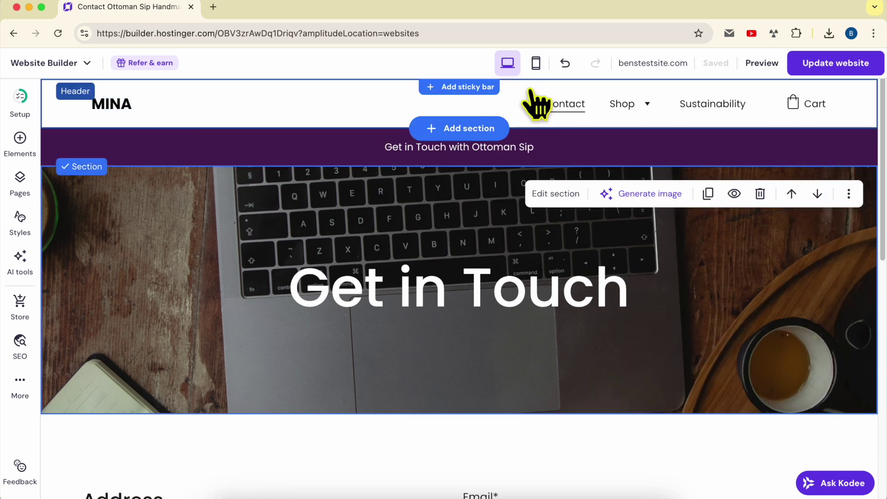
- Open the live benstestsite.com site and examine the logo in its header
{"action": "left_click", "coordinate": [652, 63]}
{"action": "left_click", "coordinate": [656, 99]}
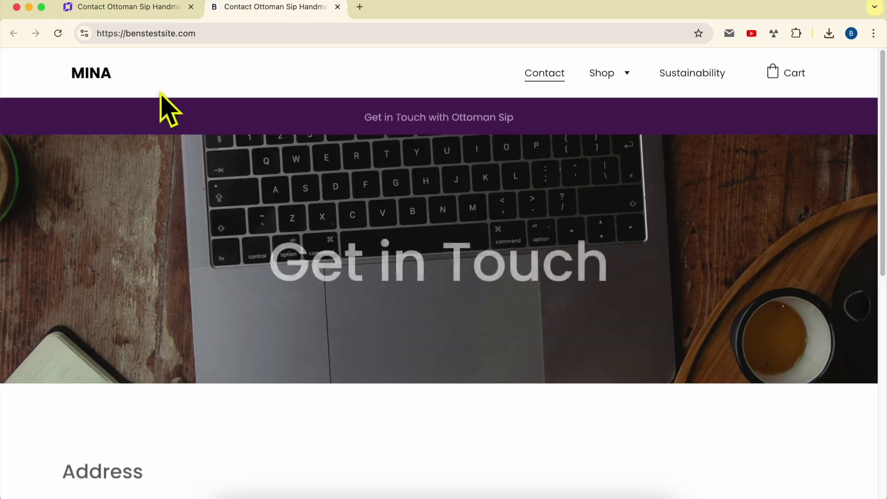
{"action": "left_click_drag", "start_coordinate": [172, 83], "coordinate": [66, 78]}
{"action": "left_click", "coordinate": [163, 76]}
{"action": "left_click_drag", "start_coordinate": [135, 75], "coordinate": [51, 76]}
{"action": "left_click", "coordinate": [176, 81]}
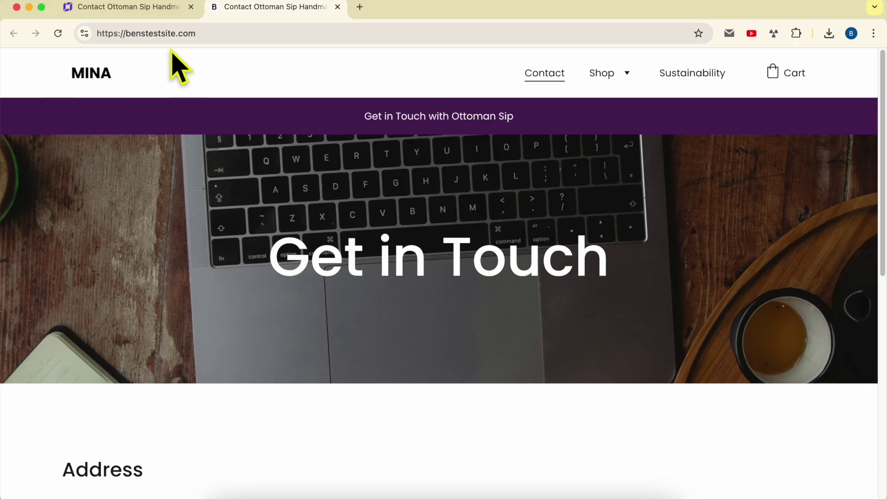
- Return to the website editor and open the settings of the header logo
{"action": "left_click", "coordinate": [150, 9]}
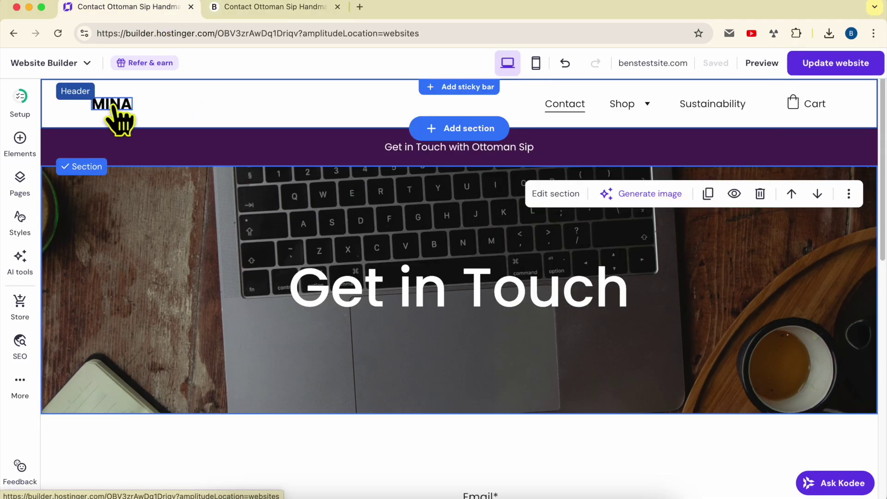
{"action": "left_click", "coordinate": [113, 107]}
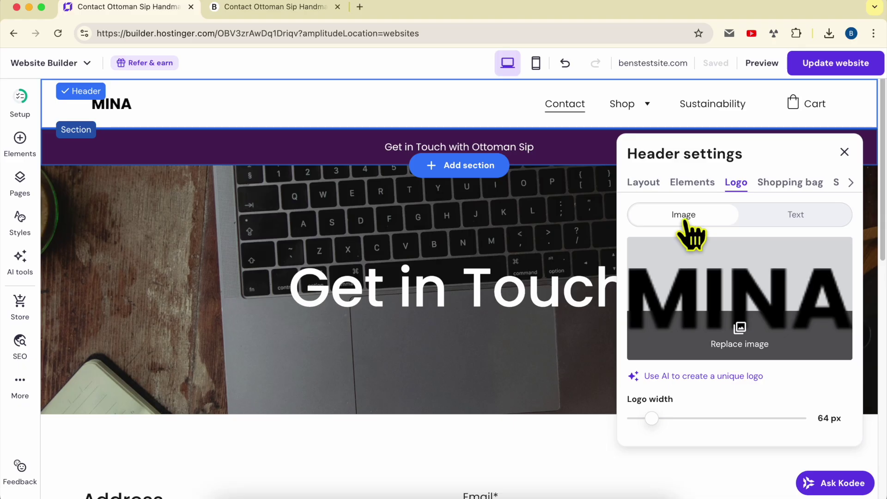
- Try a text logo reading "MY NAME" in the header and switch the logo back to an image
{"action": "left_click", "coordinate": [794, 218]}
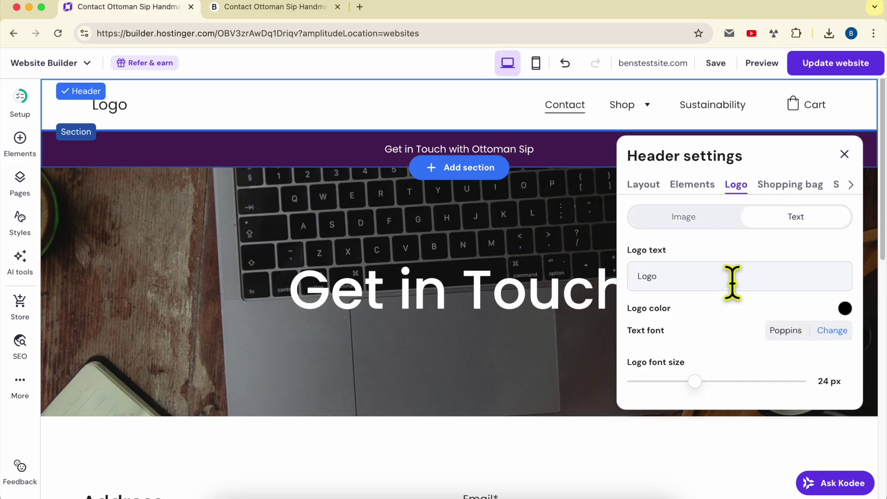
{"action": "double_click", "coordinate": [689, 277]}
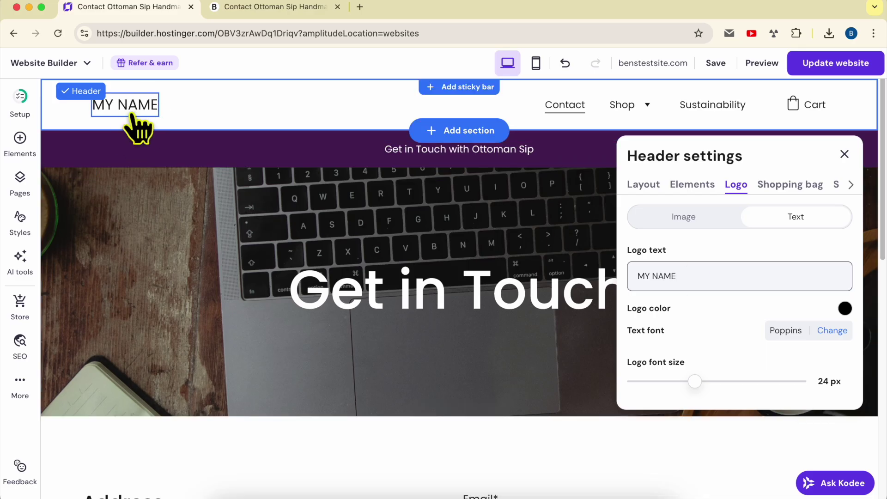
{"action": "left_click", "coordinate": [693, 221]}
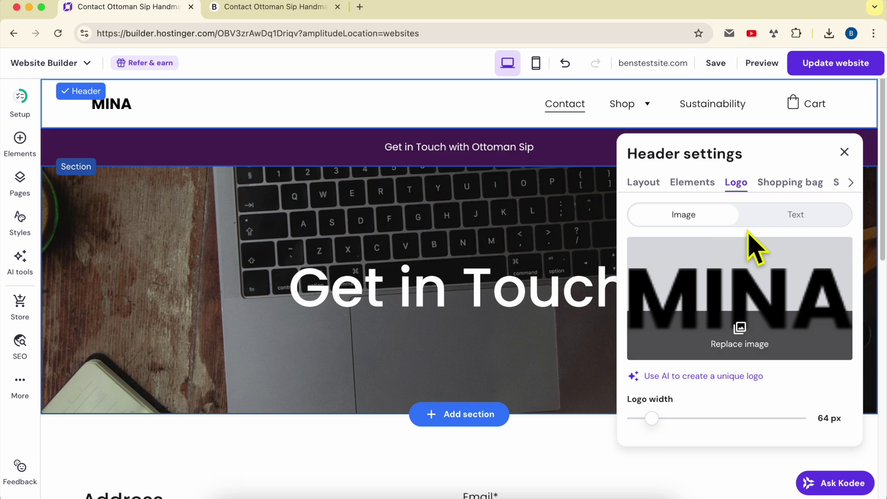
- Look at the media library and its file upload for replacing the logo image, and close both without choosing a file
{"action": "left_click", "coordinate": [745, 352]}
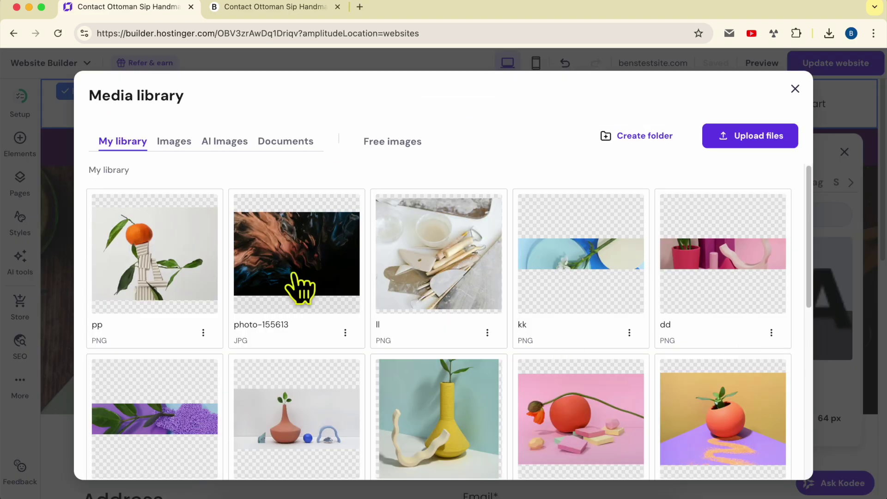
{"action": "left_click", "coordinate": [758, 137]}
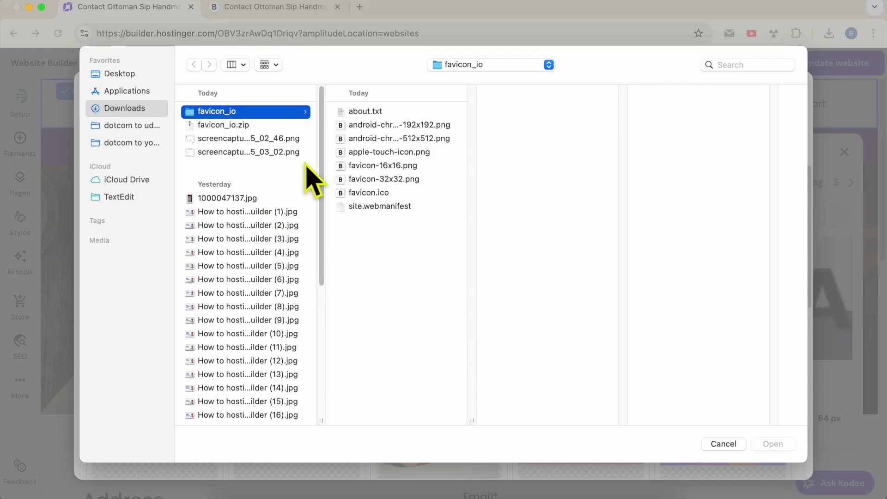
{"action": "left_click", "coordinate": [721, 444]}
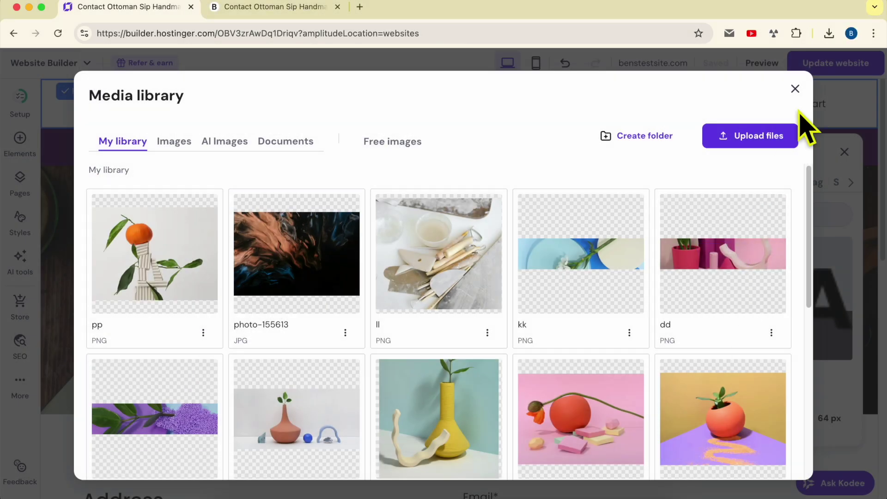
{"action": "left_click", "coordinate": [795, 88]}
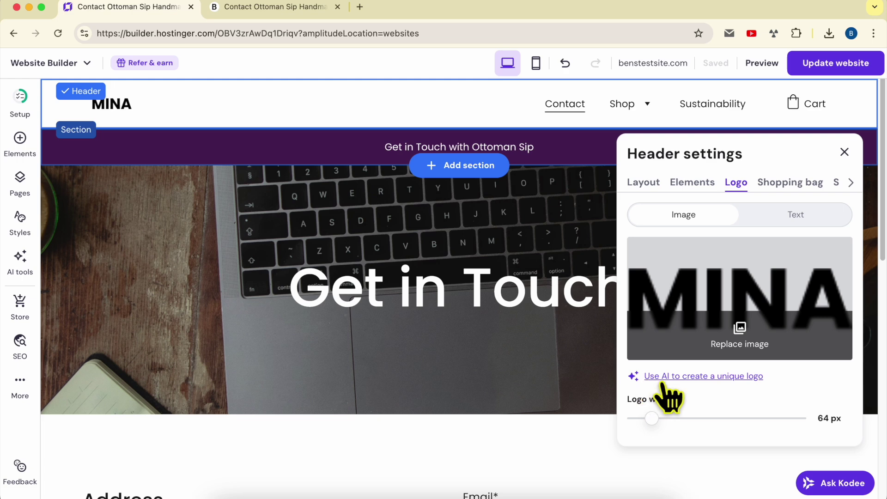
- Open the Hostinger AI Logo Maker from the header logo settings, in its Create yourself mode
{"action": "left_click", "coordinate": [723, 392]}
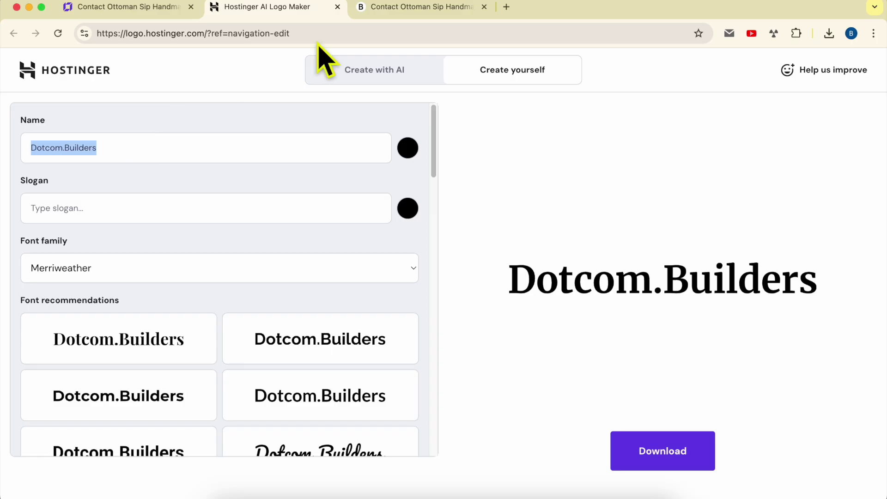
{"action": "left_click", "coordinate": [141, 11]}
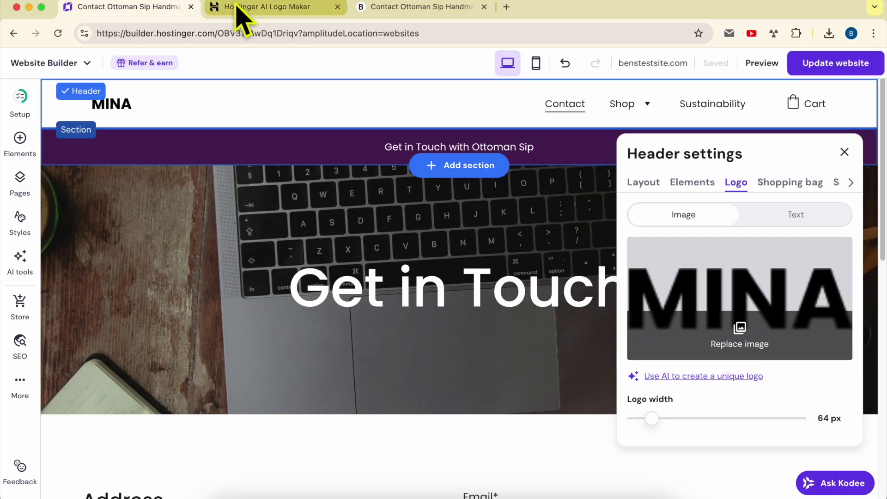
{"action": "left_click", "coordinate": [265, 8]}
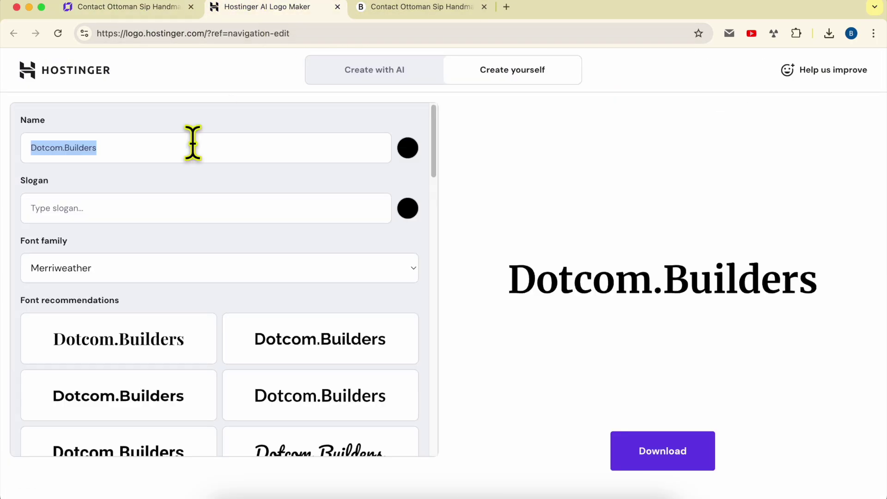
- Set the logo's name to "Ben's Test Site"
{"action": "type", "text": "Ben's"}
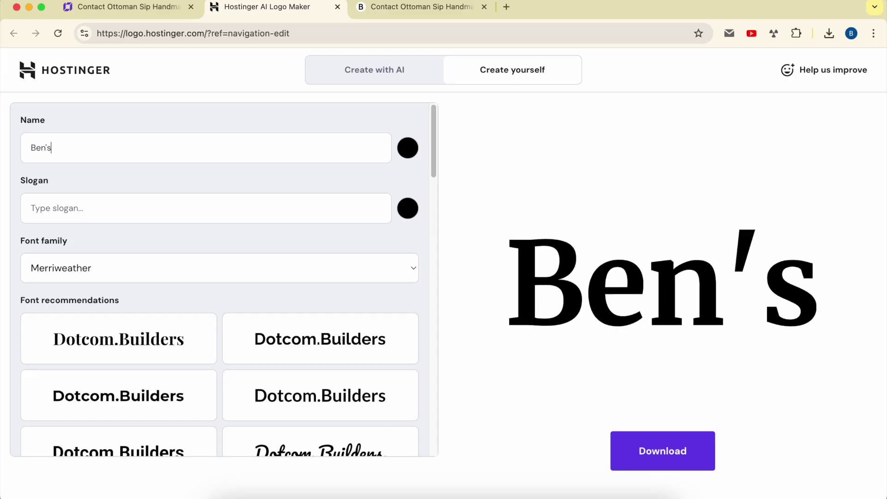
{"action": "type", "text": " Test "}
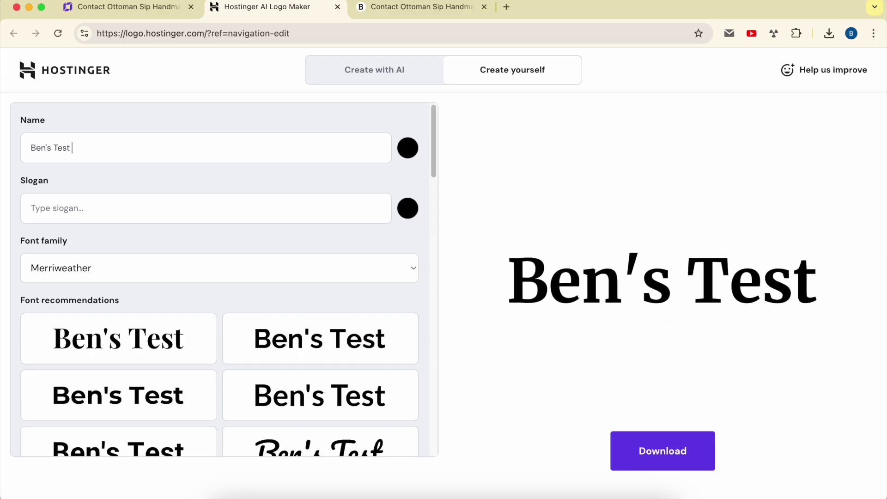
{"action": "type", "text": "SITE"}
{"action": "key", "text": "BackSpace"}
{"action": "key", "text": "BackSpace"}
{"action": "key", "text": "BackSpace"}
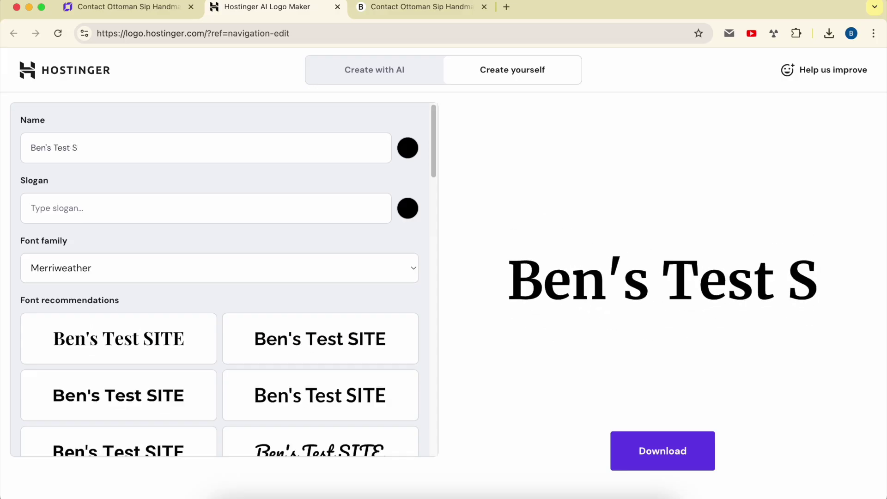
{"action": "type", "text": "ite"}
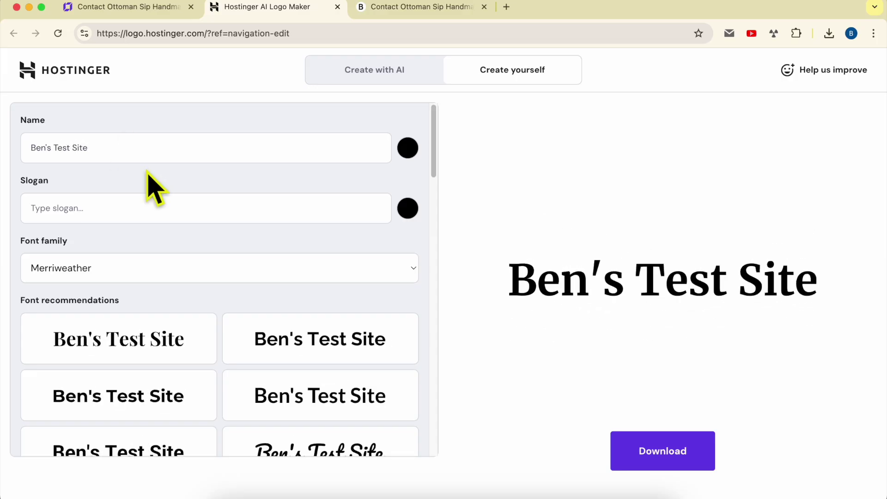
- Enter the placeholder "add your slogan" as the logo's slogan
{"action": "type", "text": "add "}
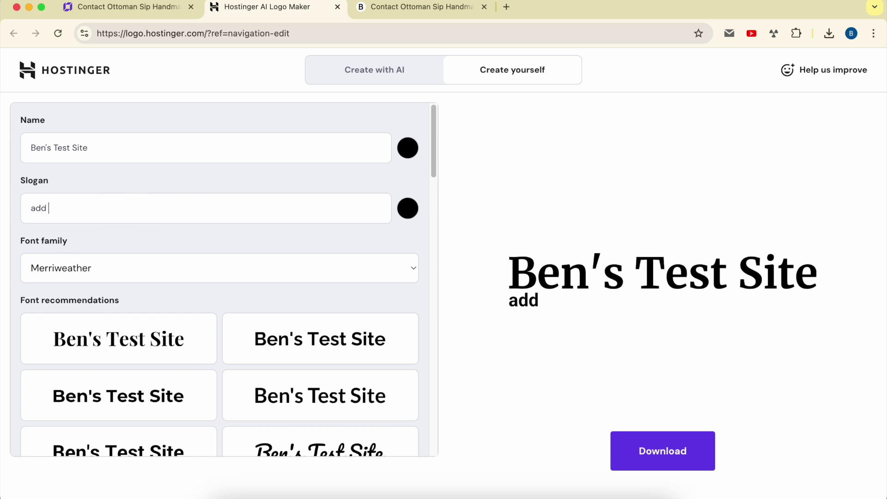
{"action": "type", "text": "tou"}
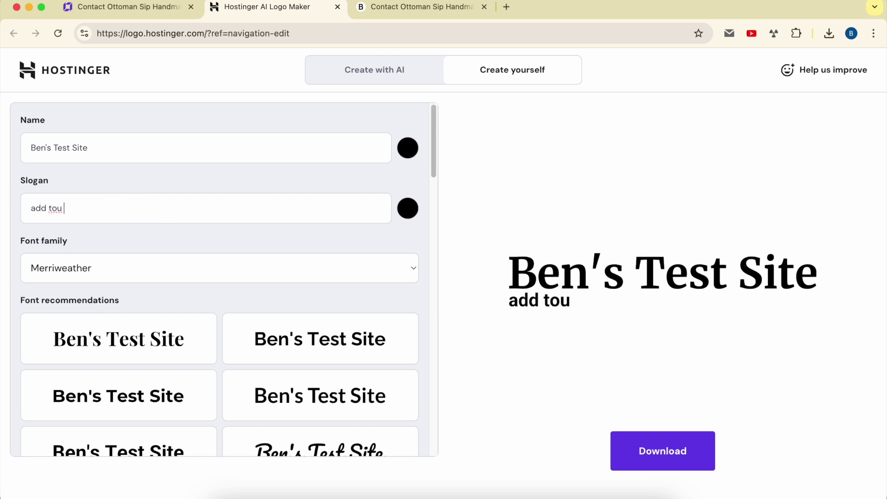
{"action": "key", "text": "BackSpace"}
{"action": "key", "text": "BackSpace"}
{"action": "key", "text": "BackSpace"}
{"action": "type", "text": "your slogan"}
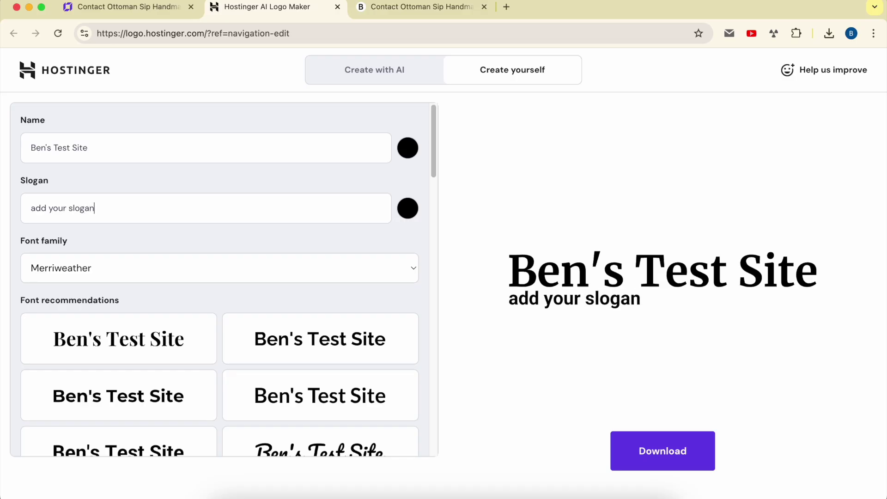
{"action": "double_click", "coordinate": [222, 214]}
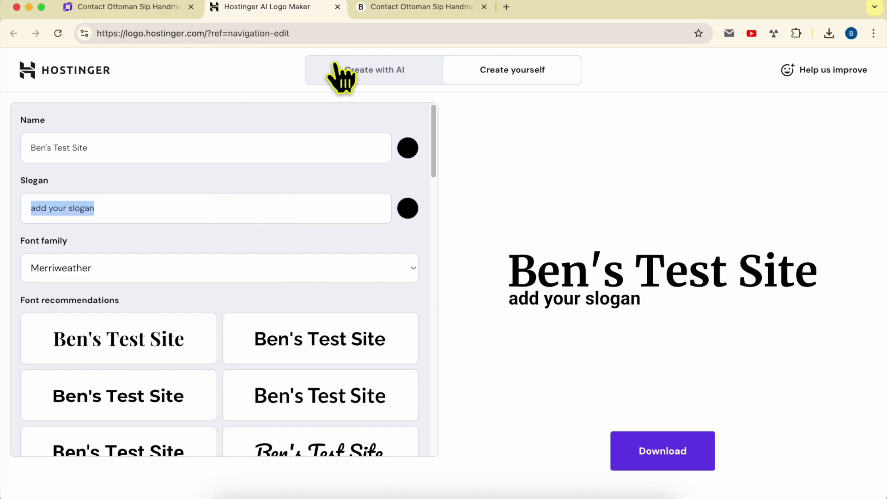
- Open ChatGPT and ask it for slogan ideas for the website called Ben's Test Site
{"action": "left_click", "coordinate": [158, 34]}
{"action": "type", "text": "chatgpt.com"}
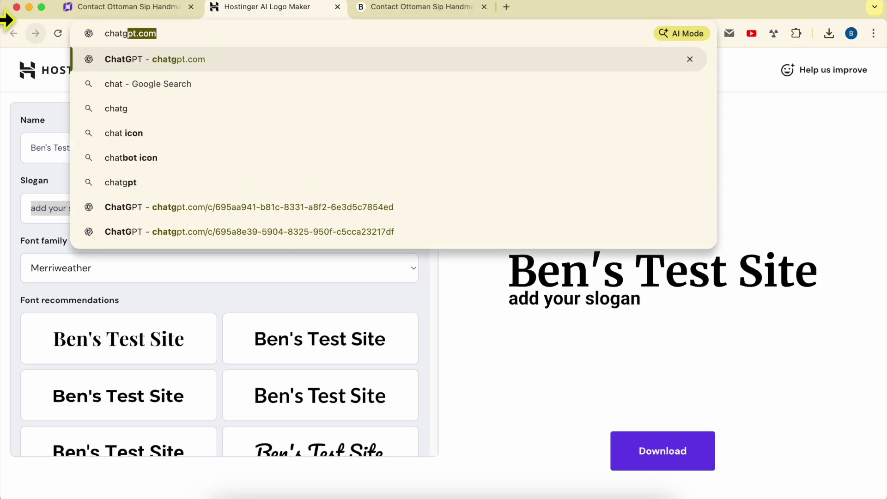
{"action": "left_click", "coordinate": [44, 148]}
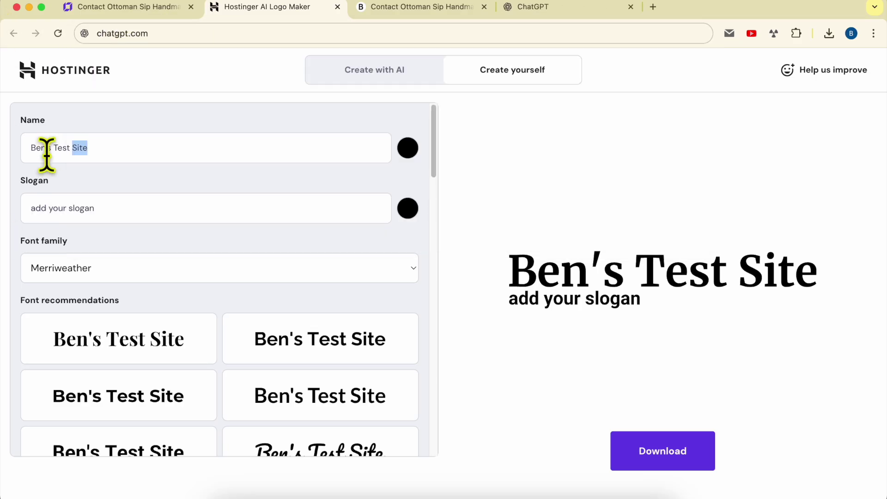
{"action": "left_click", "coordinate": [536, 8]}
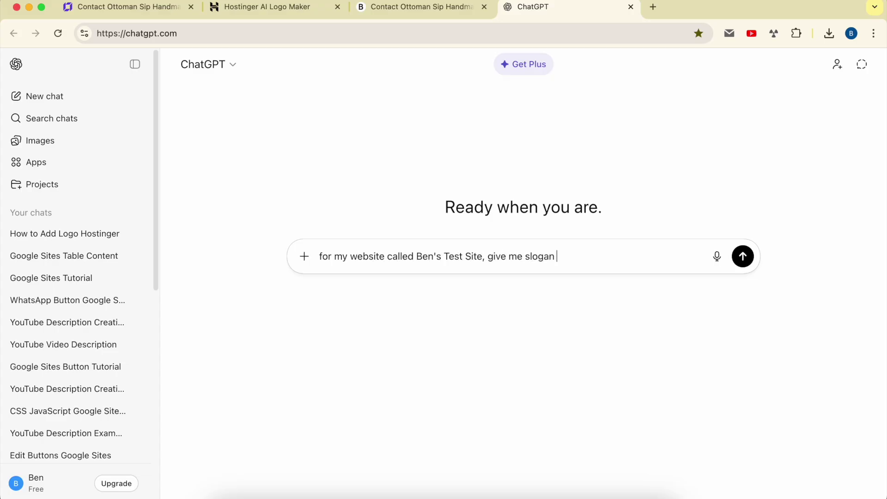
{"action": "type", "text": "as"}
{"action": "key", "text": "Return"}
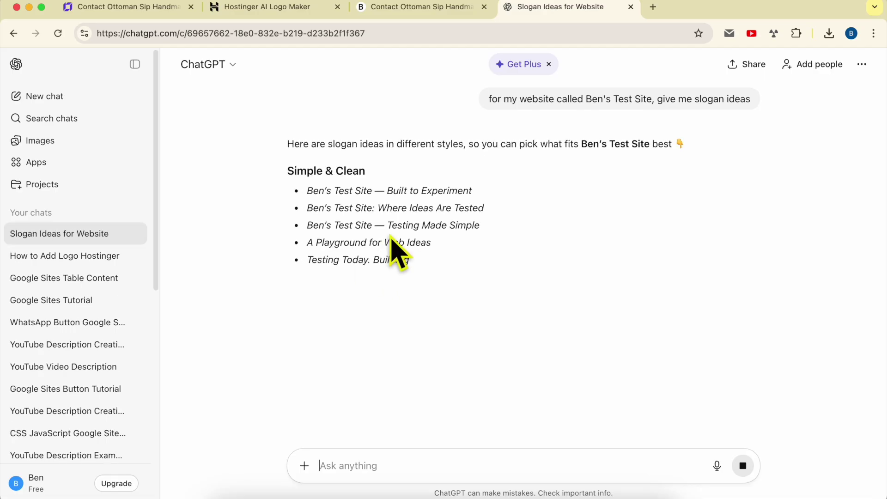
- Copy the suggested slogan "Built to Experiment" and use it as the slogan in the Hostinger logo maker
{"action": "left_click_drag", "start_coordinate": [387, 190], "coordinate": [472, 191]}
{"action": "key", "text": "super+c"}
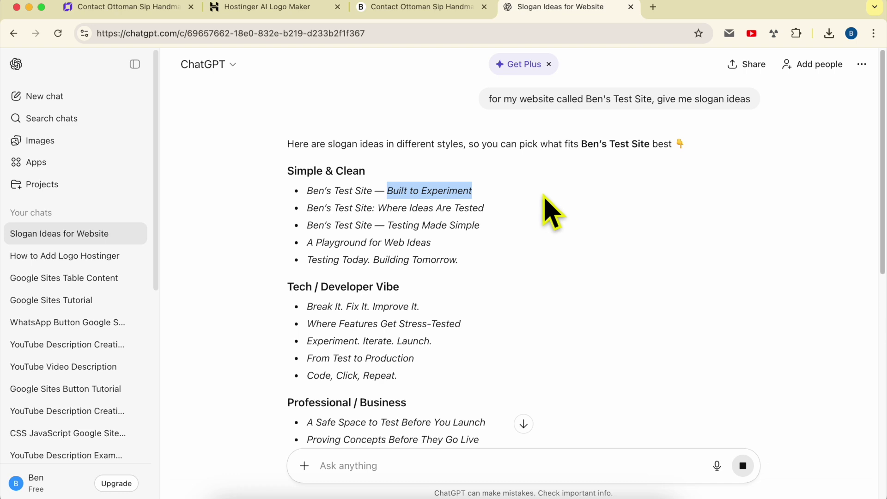
{"action": "scroll", "coordinate": [543, 231], "scroll_direction": "down", "scroll_amount": 1}
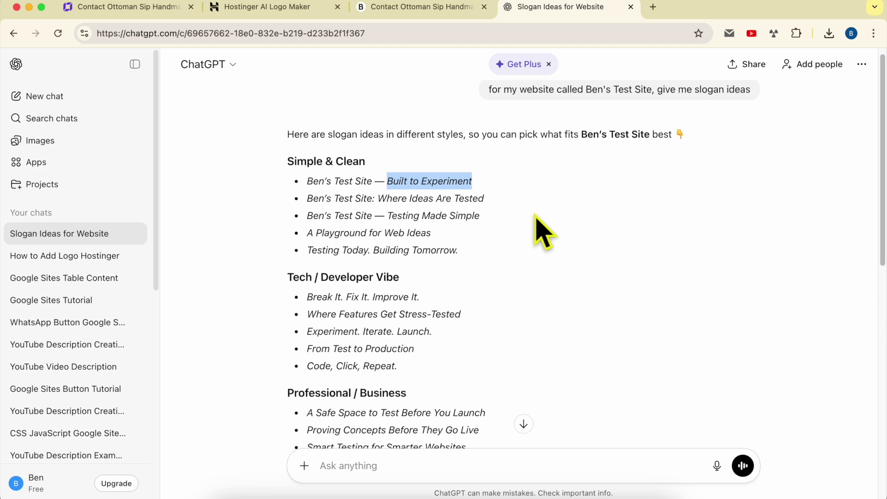
{"action": "left_click", "coordinate": [161, 13]}
{"action": "left_click", "coordinate": [311, 14]}
{"action": "triple_click", "coordinate": [182, 212]}
{"action": "key", "text": "super+v"}
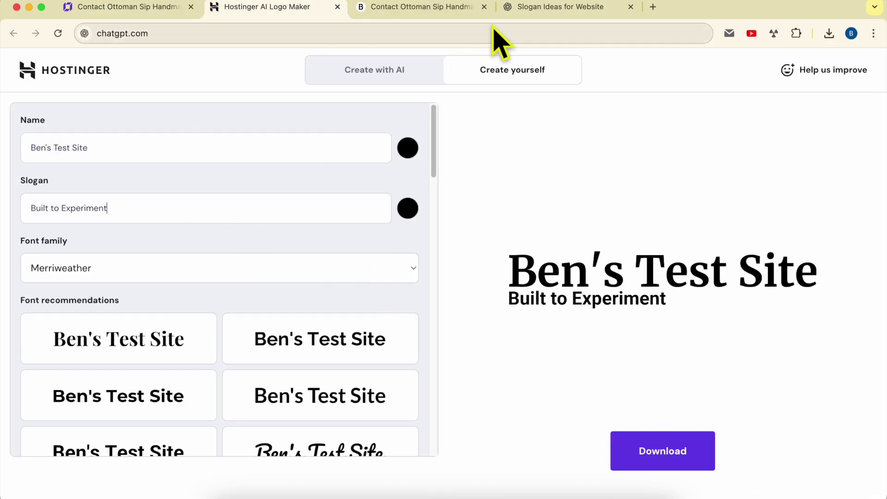
- Set the logo's font family to Merienda
{"action": "left_click", "coordinate": [90, 273]}
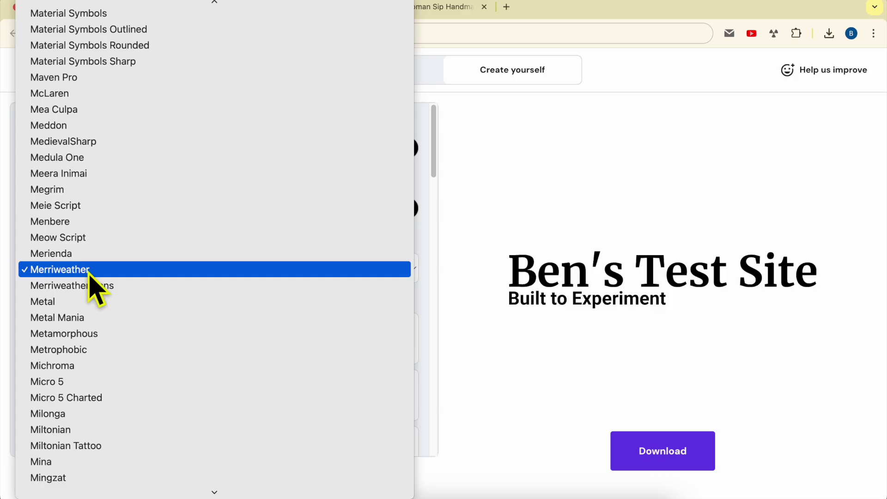
{"action": "left_click", "coordinate": [90, 254]}
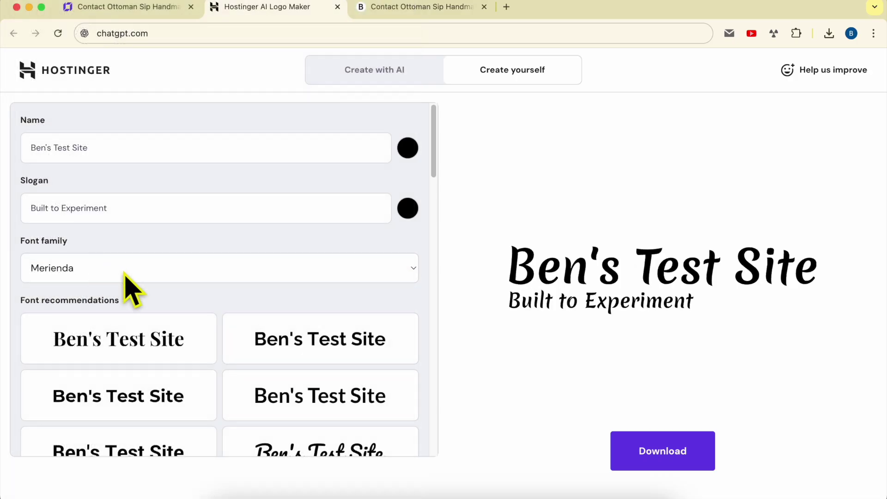
- Try several alternative fonts from the earlier part of the alphabetical font family list, finishing with Chango for the logo
{"action": "left_click", "coordinate": [102, 272]}
{"action": "scroll", "coordinate": [132, 277], "scroll_direction": "up", "scroll_amount": 10}
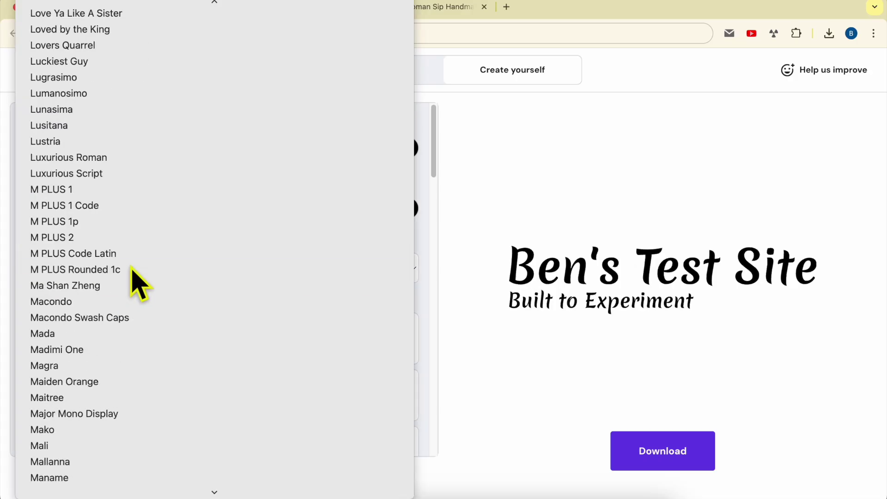
{"action": "scroll", "coordinate": [133, 277], "scroll_direction": "up", "scroll_amount": 20}
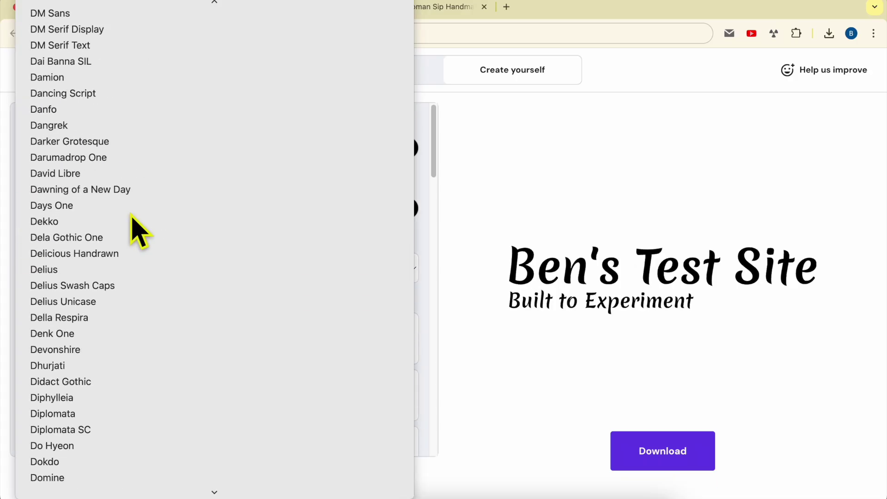
{"action": "left_click", "coordinate": [160, 79]}
{"action": "left_click", "coordinate": [141, 268]}
{"action": "left_click", "coordinate": [153, 109]}
{"action": "left_click", "coordinate": [178, 257]}
{"action": "scroll", "coordinate": [171, 125], "scroll_direction": "up", "scroll_amount": 10}
{"action": "left_click", "coordinate": [169, 90]}
{"action": "left_click", "coordinate": [195, 277]}
{"action": "left_click", "coordinate": [183, 46]}
{"action": "left_click", "coordinate": [206, 266]}
{"action": "left_click", "coordinate": [207, 276]}
{"action": "left_click", "coordinate": [207, 281]}
{"action": "left_click", "coordinate": [209, 286]}
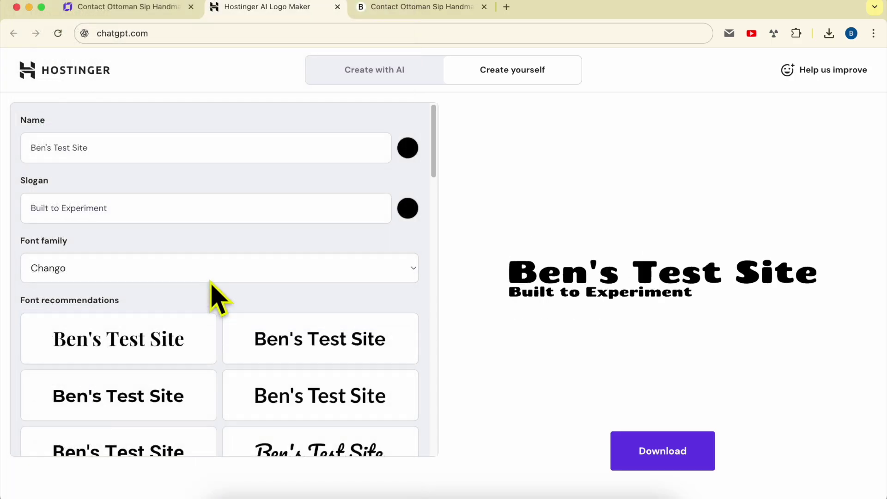
- Try a few more font families for the logo, finishing with Encode Sans Semi Condensed
{"action": "left_click", "coordinate": [213, 280]}
{"action": "left_click", "coordinate": [200, 300]}
{"action": "left_click", "coordinate": [210, 277]}
{"action": "scroll", "coordinate": [189, 296], "scroll_direction": "down", "scroll_amount": 10}
{"action": "left_click", "coordinate": [178, 284]}
{"action": "left_click", "coordinate": [205, 282]}
{"action": "left_click", "coordinate": [208, 300]}
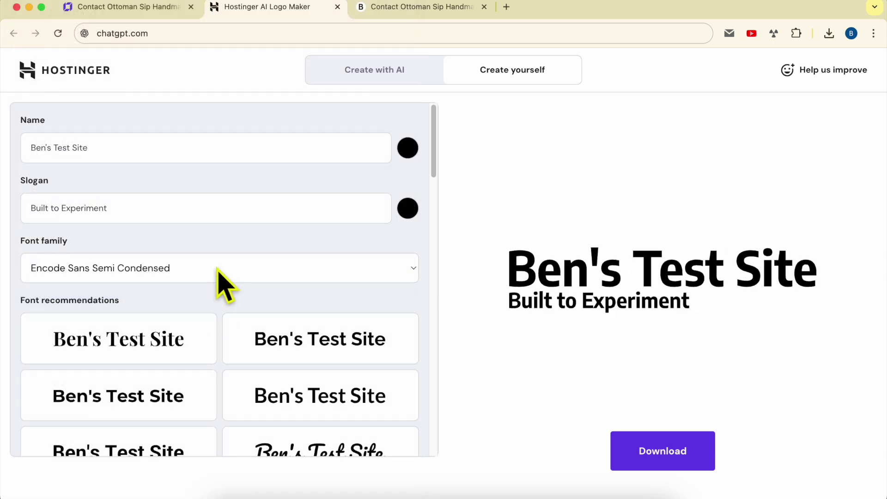
- Try Faster One as the logo's font family
{"action": "left_click", "coordinate": [217, 279]}
{"action": "scroll", "coordinate": [194, 305], "scroll_direction": "down", "scroll_amount": 5}
{"action": "left_click", "coordinate": [166, 303]}
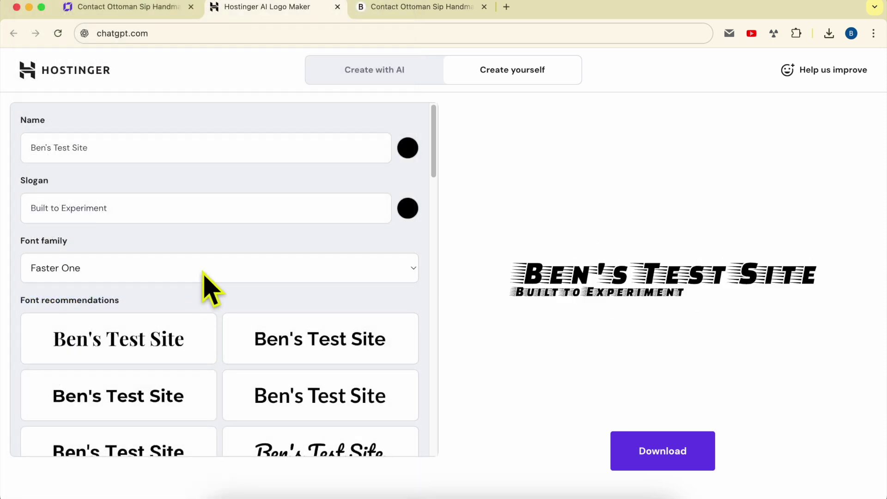
{"action": "left_click", "coordinate": [203, 272]}
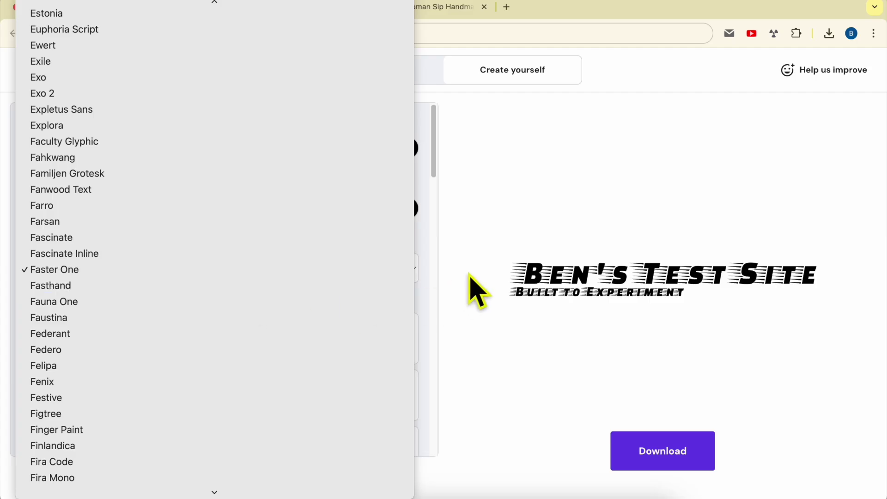
{"action": "left_click", "coordinate": [468, 275]}
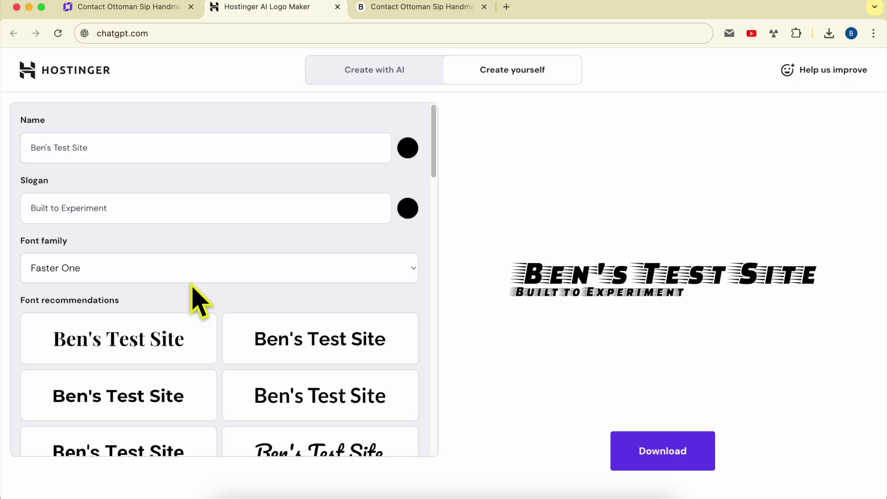
- Try Flow Circular and Fragment Mono as the logo's font family
{"action": "left_click", "coordinate": [234, 276]}
{"action": "scroll", "coordinate": [153, 289], "scroll_direction": "down", "scroll_amount": 5}
{"action": "left_click", "coordinate": [141, 281]}
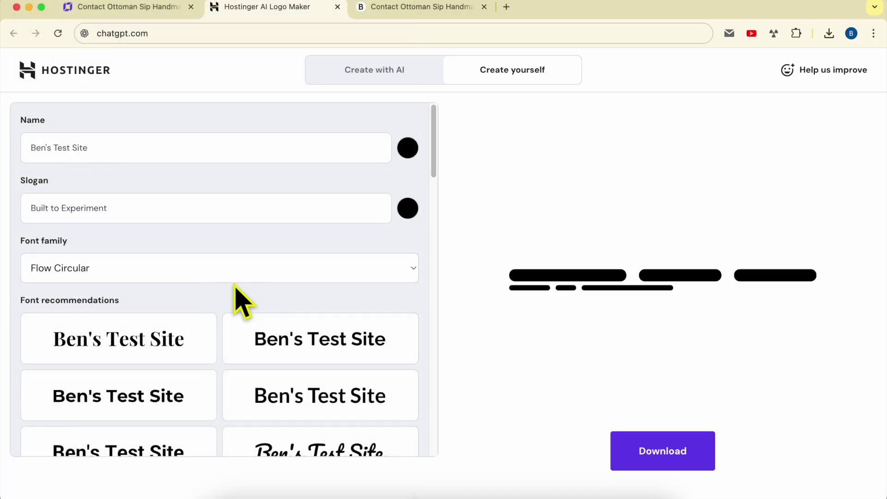
{"action": "left_click", "coordinate": [206, 276]}
{"action": "left_click", "coordinate": [151, 376]}
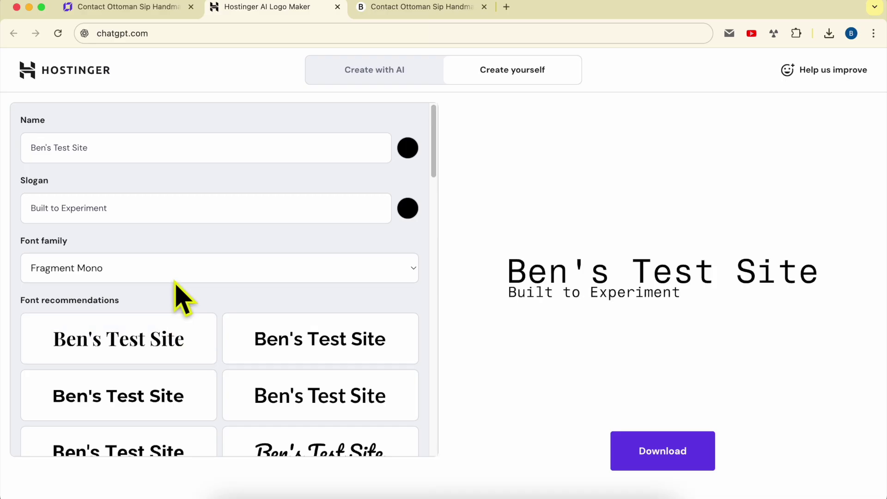
- Try Germania One as the logo's font family
{"action": "left_click", "coordinate": [173, 270]}
{"action": "scroll", "coordinate": [174, 324], "scroll_direction": "down", "scroll_amount": 5}
{"action": "left_click", "coordinate": [175, 334]}
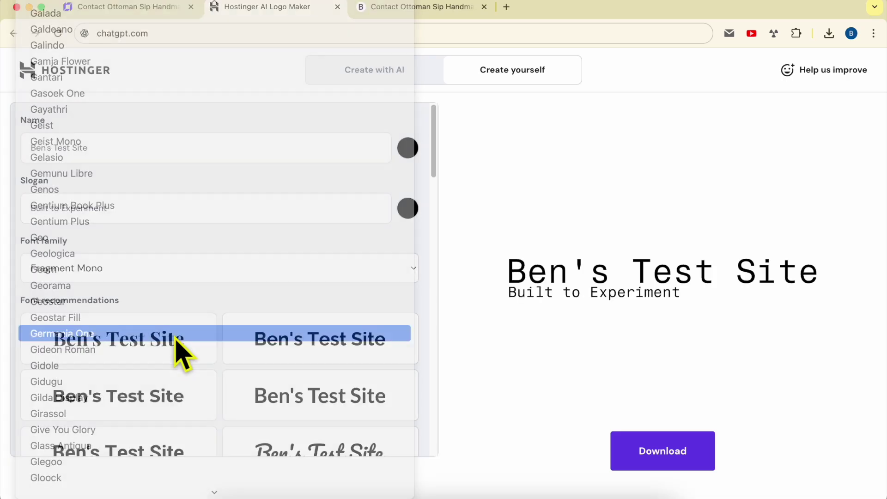
- Try the first recommended fonts on the logo, from Playfair Display through the sans-serifs to the thick rounded script
{"action": "scroll", "coordinate": [178, 334], "scroll_direction": "up", "scroll_amount": 10}
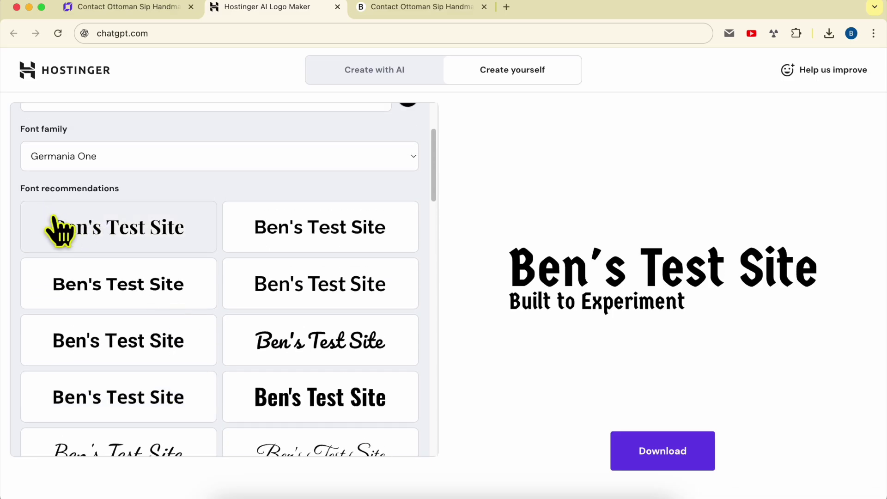
{"action": "left_click", "coordinate": [130, 227]}
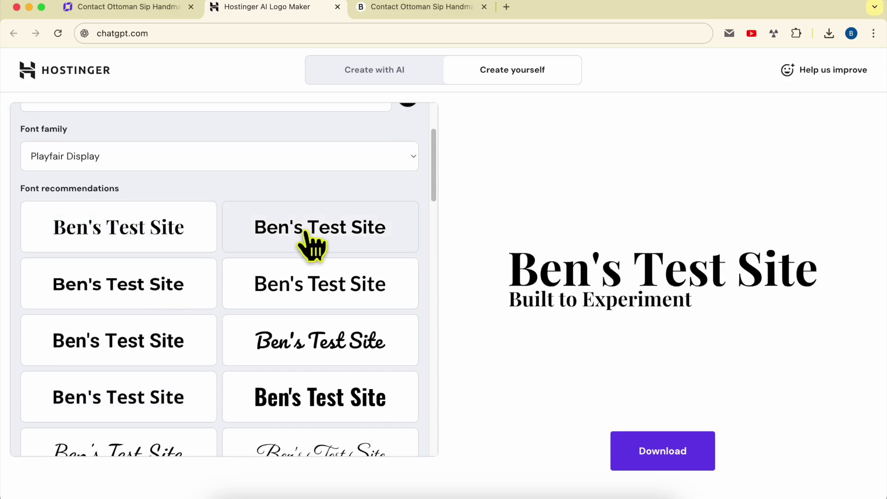
{"action": "left_click", "coordinate": [307, 234]}
{"action": "left_click", "coordinate": [312, 272]}
{"action": "left_click", "coordinate": [171, 344]}
{"action": "left_click", "coordinate": [178, 356]}
{"action": "left_click", "coordinate": [319, 363]}
- Try the thin flourished script and the casual cursive script from the font recommendations on the logo
{"action": "scroll", "coordinate": [336, 389], "scroll_direction": "down", "scroll_amount": 3}
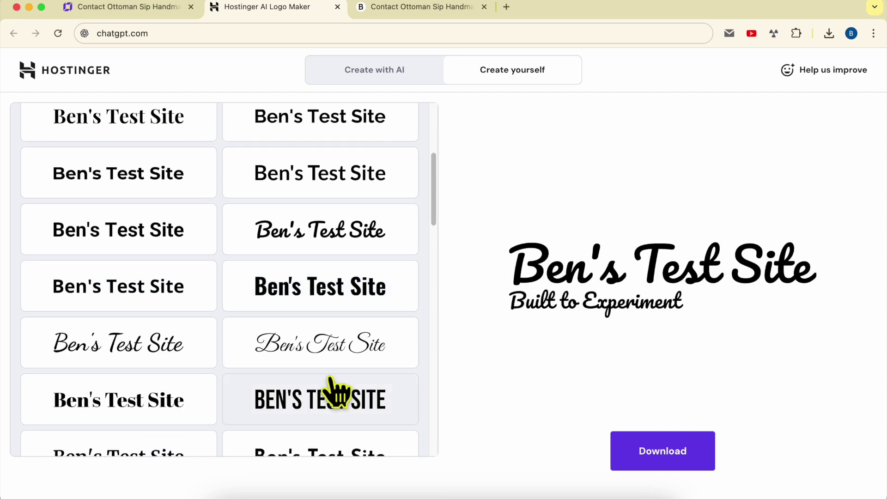
{"action": "left_click", "coordinate": [317, 353]}
{"action": "scroll", "coordinate": [250, 365], "scroll_direction": "down", "scroll_amount": 3}
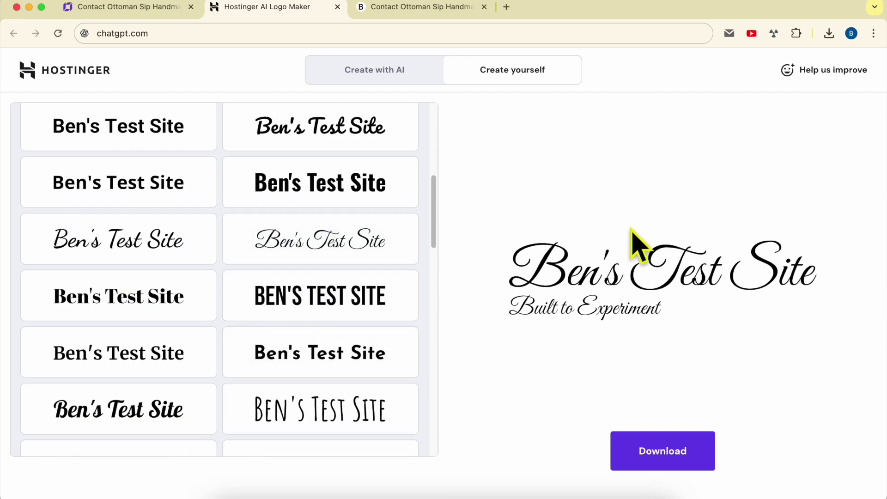
{"action": "left_click", "coordinate": [158, 312]}
{"action": "left_click", "coordinate": [145, 254]}
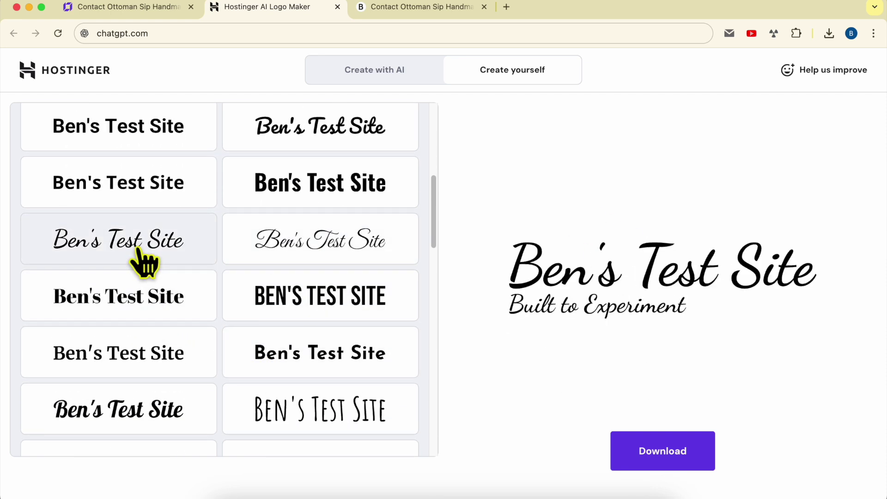
- Try the bold connected script and several recommended display fonts on the logo, finishing with the small-caps serif
{"action": "scroll", "coordinate": [157, 323], "scroll_direction": "down", "scroll_amount": 3}
{"action": "left_click", "coordinate": [154, 287]}
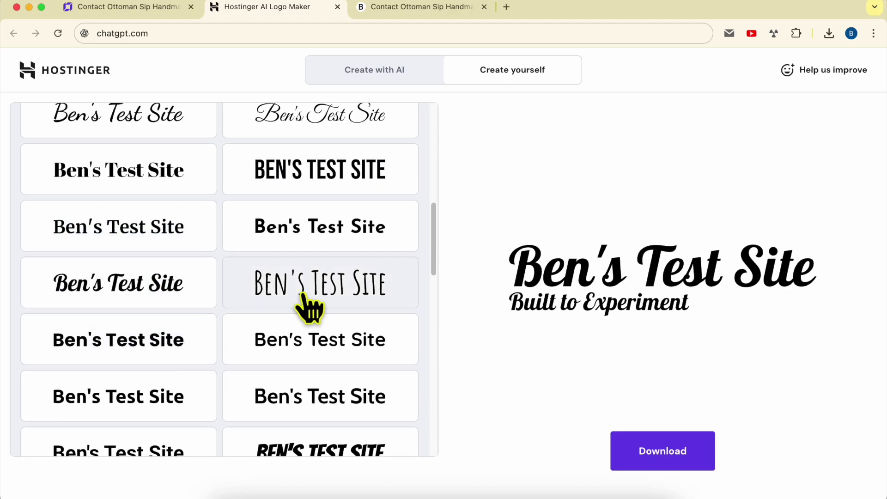
{"action": "left_click", "coordinate": [305, 300]}
{"action": "scroll", "coordinate": [314, 349], "scroll_direction": "down", "scroll_amount": 2}
{"action": "left_click", "coordinate": [313, 348]}
{"action": "scroll", "coordinate": [190, 385], "scroll_direction": "down", "scroll_amount": 3}
{"action": "left_click", "coordinate": [291, 277]}
{"action": "left_click", "coordinate": [168, 334]}
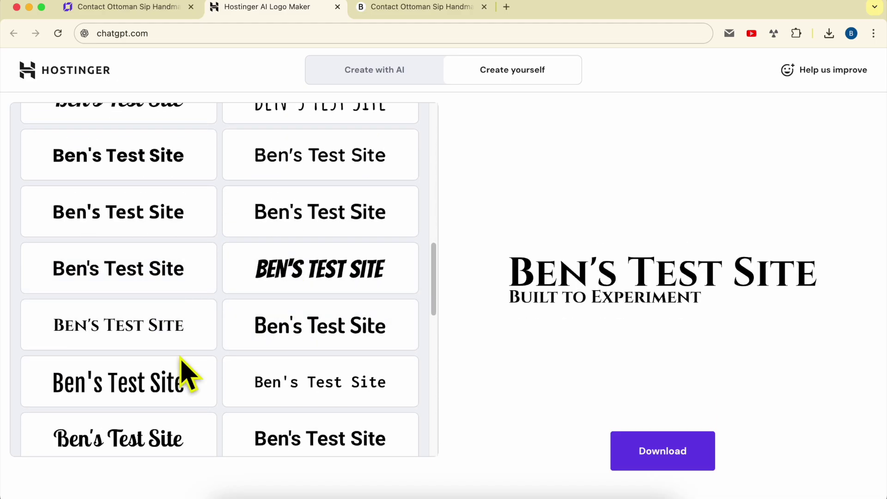
- Try recommended fonts further down the list on the logo, finishing with the tall condensed bold sans-serif in mixed case
{"action": "scroll", "coordinate": [182, 372], "scroll_direction": "down", "scroll_amount": 1}
{"action": "scroll", "coordinate": [187, 360], "scroll_direction": "down", "scroll_amount": 4}
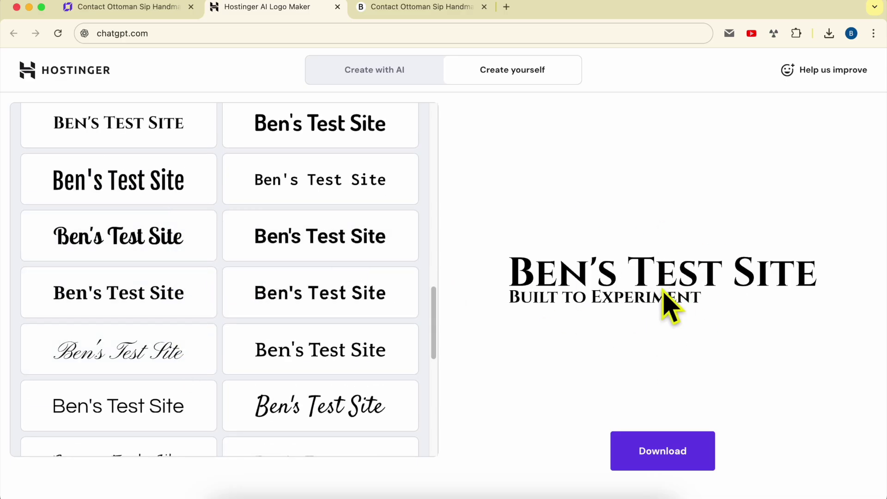
{"action": "scroll", "coordinate": [237, 369], "scroll_direction": "down", "scroll_amount": 3}
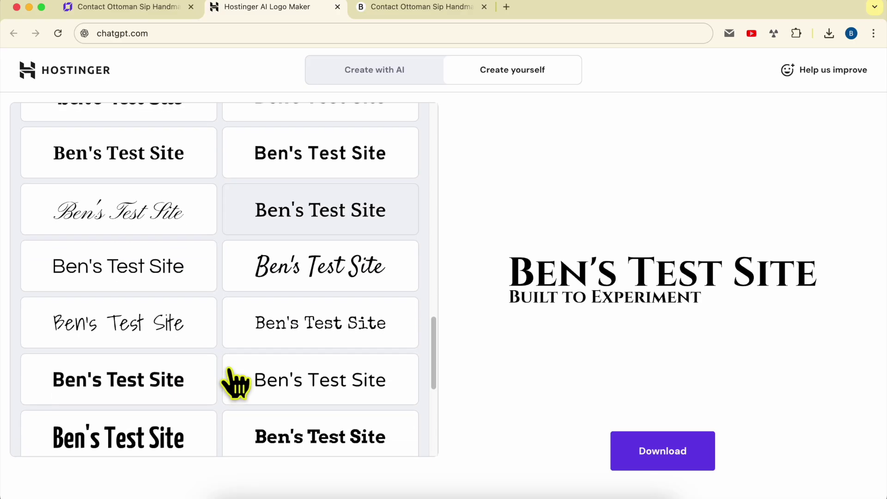
{"action": "left_click", "coordinate": [330, 282]}
{"action": "scroll", "coordinate": [320, 366], "scroll_direction": "down", "scroll_amount": 3}
{"action": "left_click", "coordinate": [158, 278]}
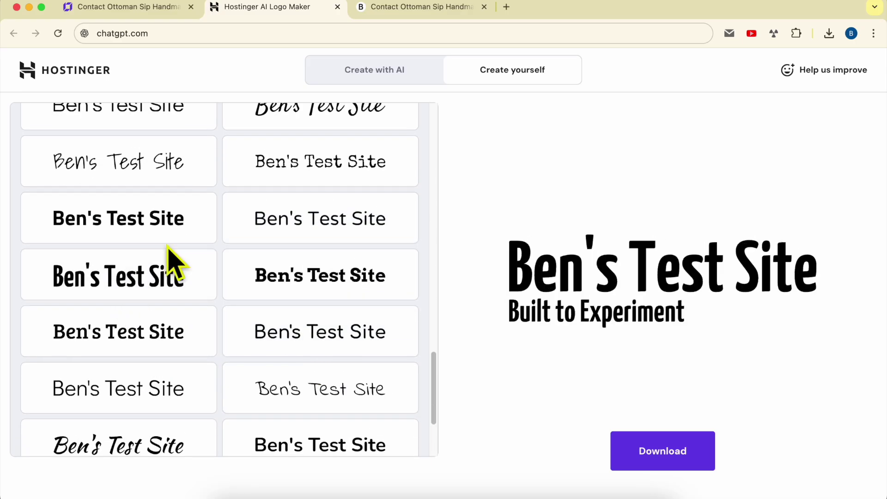
- Try handwritten and light rounded recommended fonts on the logo, finishing with the very thin geometric sans-serif
{"action": "left_click", "coordinate": [158, 160]}
{"action": "left_click", "coordinate": [319, 227]}
{"action": "scroll", "coordinate": [351, 287], "scroll_direction": "down", "scroll_amount": 3}
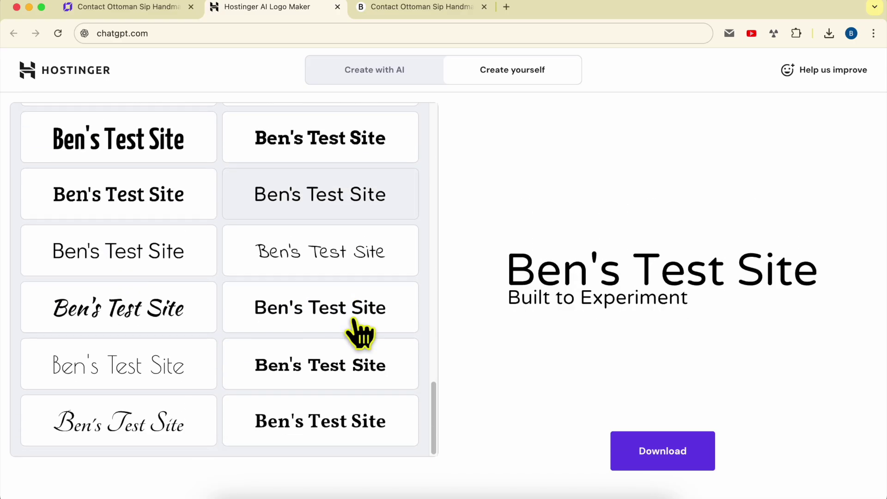
{"action": "left_click", "coordinate": [306, 273]}
{"action": "left_click", "coordinate": [159, 311]}
{"action": "left_click", "coordinate": [159, 375]}
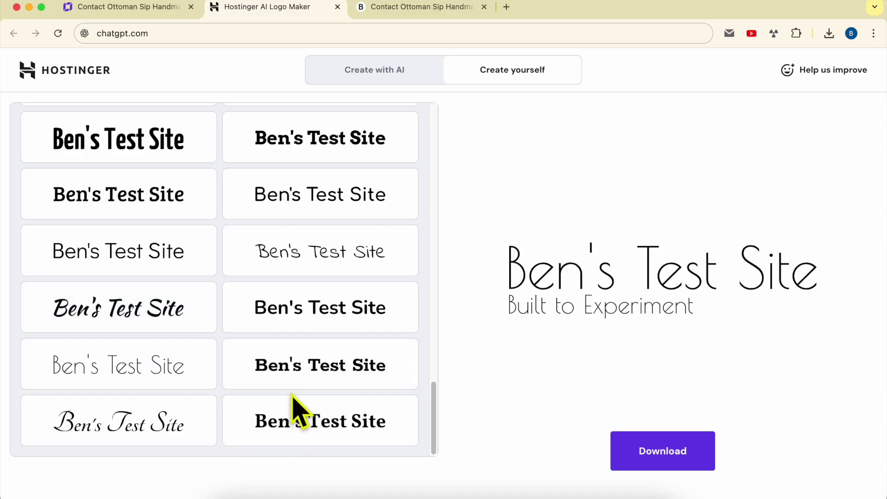
- Return to the start of the font recommendations and try the bold high-contrast serif Playfair Display on the logo again
{"action": "scroll", "coordinate": [296, 407], "scroll_direction": "up", "scroll_amount": 4}
{"action": "scroll", "coordinate": [298, 409], "scroll_direction": "up", "scroll_amount": 10}
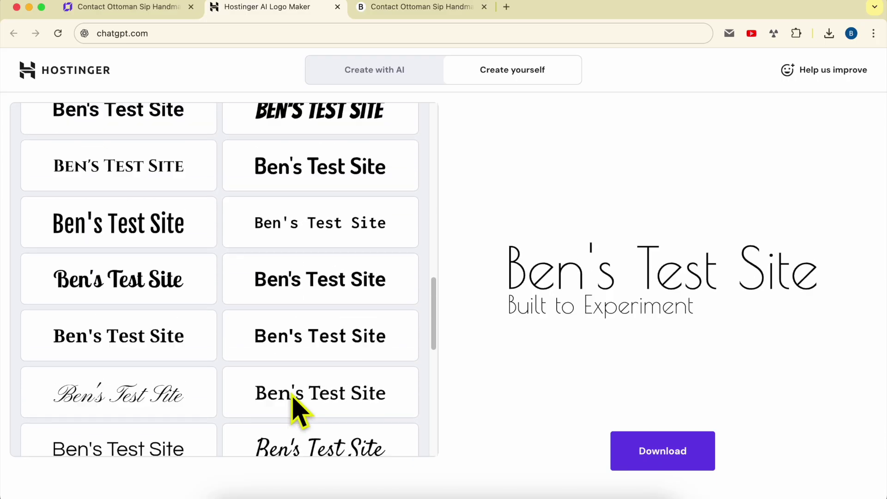
{"action": "scroll", "coordinate": [298, 408], "scroll_direction": "up", "scroll_amount": 10}
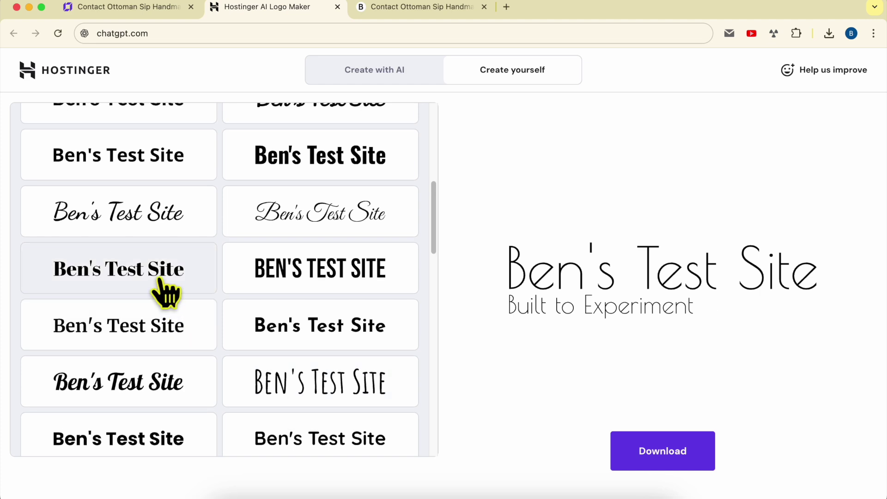
{"action": "scroll", "coordinate": [174, 340], "scroll_direction": "up", "scroll_amount": 5}
{"action": "scroll", "coordinate": [174, 344], "scroll_direction": "down", "scroll_amount": 10}
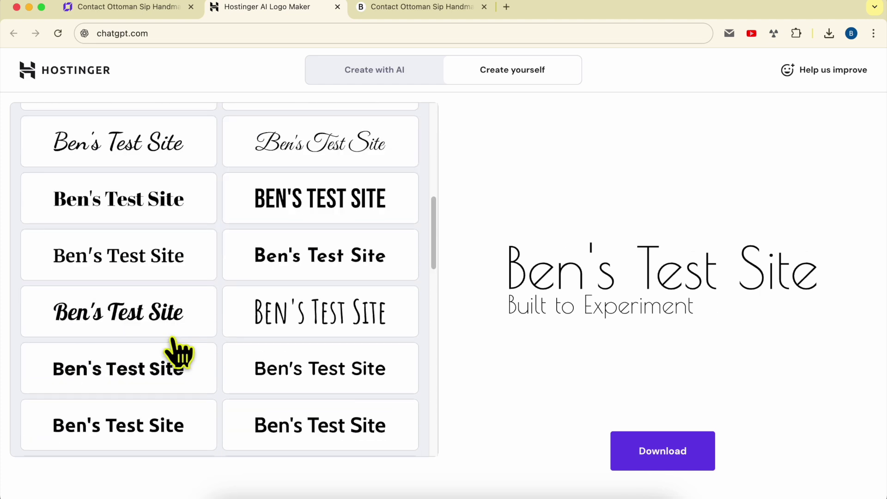
{"action": "scroll", "coordinate": [175, 347], "scroll_direction": "up", "scroll_amount": 5}
{"action": "scroll", "coordinate": [145, 226], "scroll_direction": "up", "scroll_amount": 3}
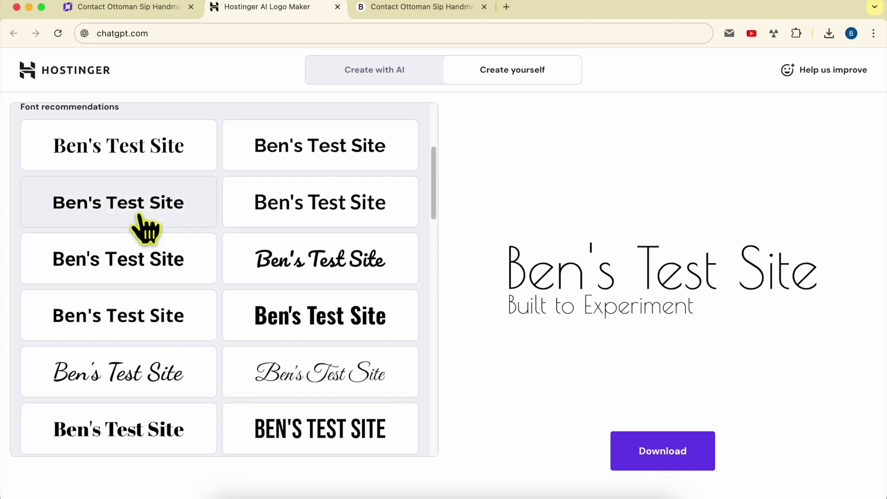
{"action": "left_click", "coordinate": [148, 198]}
- Try the bold curled retro script and the slanted brush script from the font recommendations on the logo
{"action": "scroll", "coordinate": [178, 305], "scroll_direction": "down", "scroll_amount": 15}
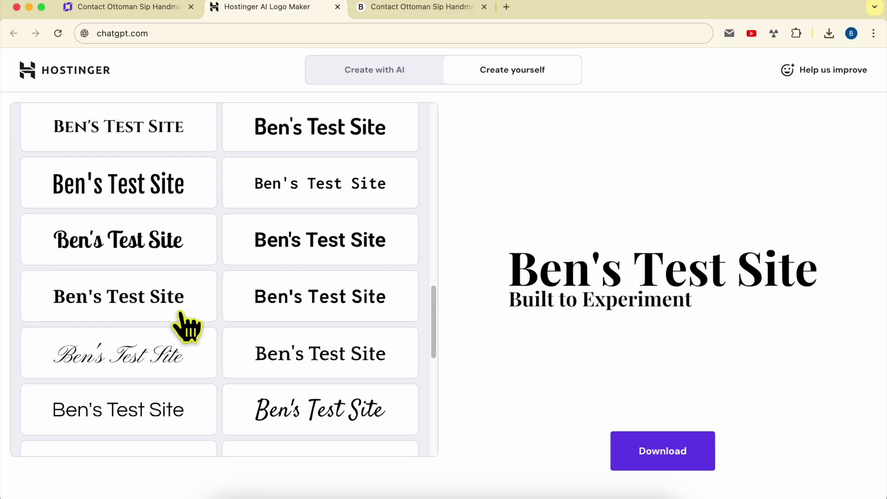
{"action": "left_click", "coordinate": [154, 237]}
{"action": "scroll", "coordinate": [176, 323], "scroll_direction": "down", "scroll_amount": 10}
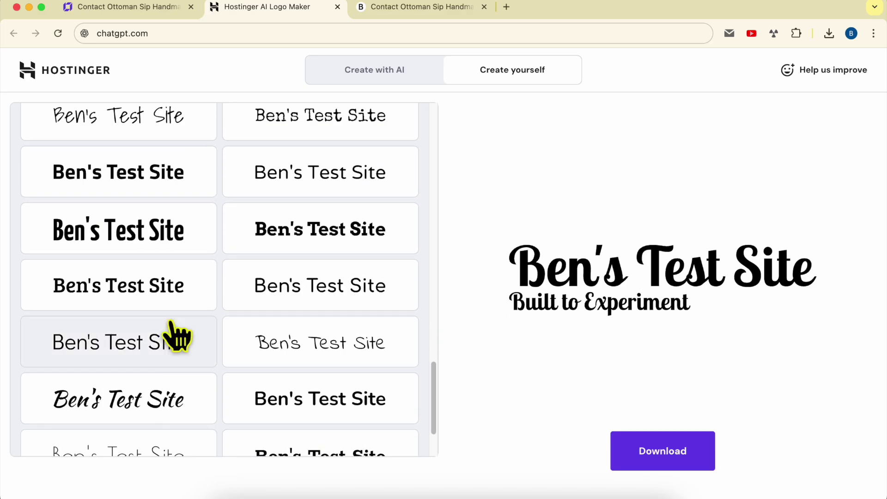
{"action": "left_click", "coordinate": [156, 364]}
- Try the bold squarish sans-serif and the two slab-serif fonts from the recommendations on the logo
{"action": "scroll", "coordinate": [162, 375], "scroll_direction": "down", "scroll_amount": 2}
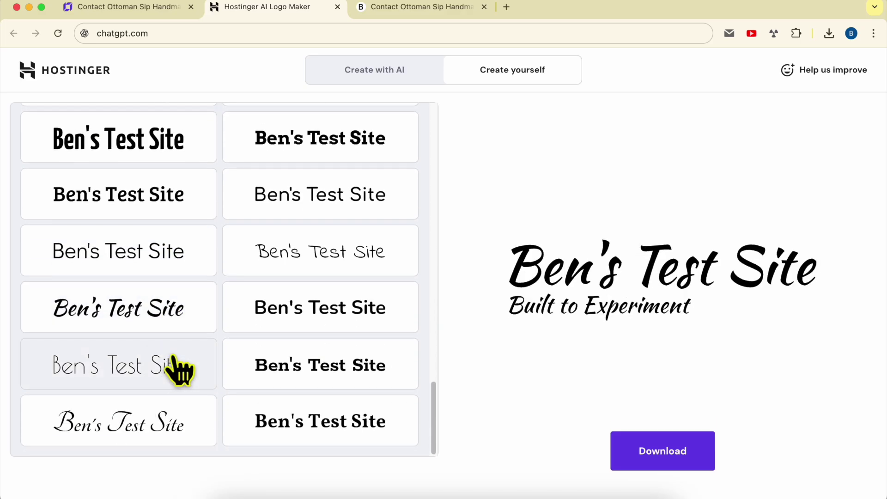
{"action": "scroll", "coordinate": [194, 307], "scroll_direction": "up", "scroll_amount": 3}
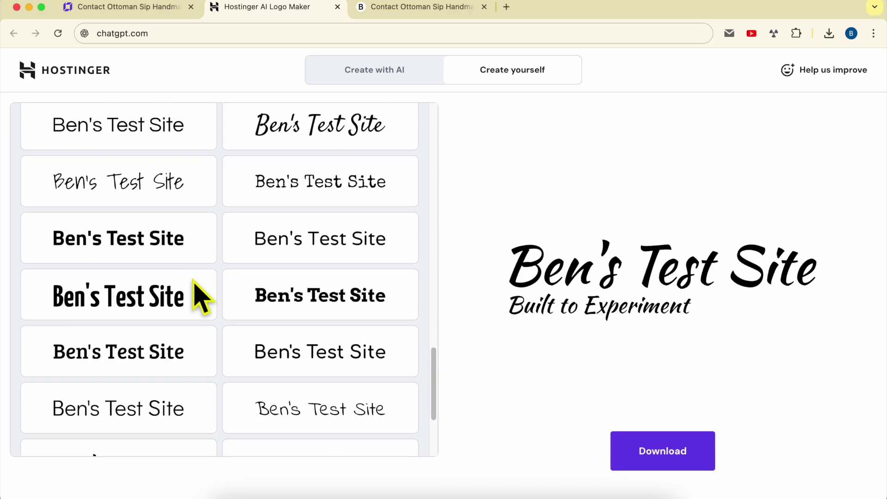
{"action": "left_click", "coordinate": [153, 253]}
{"action": "scroll", "coordinate": [171, 287], "scroll_direction": "up", "scroll_amount": 3}
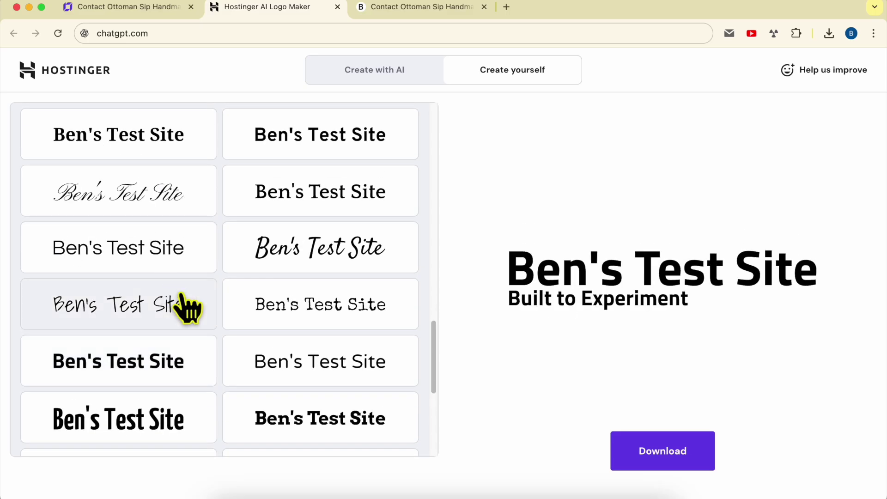
{"action": "left_click", "coordinate": [194, 141]}
{"action": "scroll", "coordinate": [231, 305], "scroll_direction": "down", "scroll_amount": 3}
{"action": "left_click", "coordinate": [300, 270]}
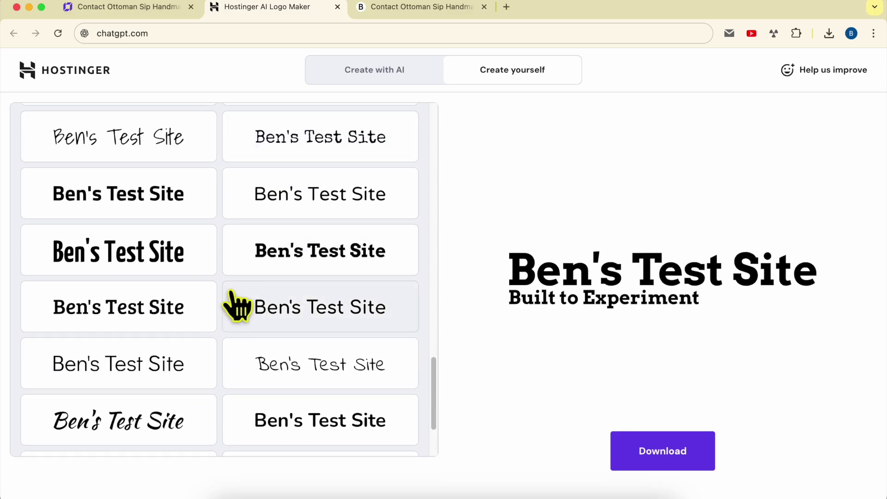
{"action": "left_click", "coordinate": [181, 307]}
- Try the bold connected script again and compare it with the two recommended serif fonts above it
{"action": "scroll", "coordinate": [183, 319], "scroll_direction": "up", "scroll_amount": 5}
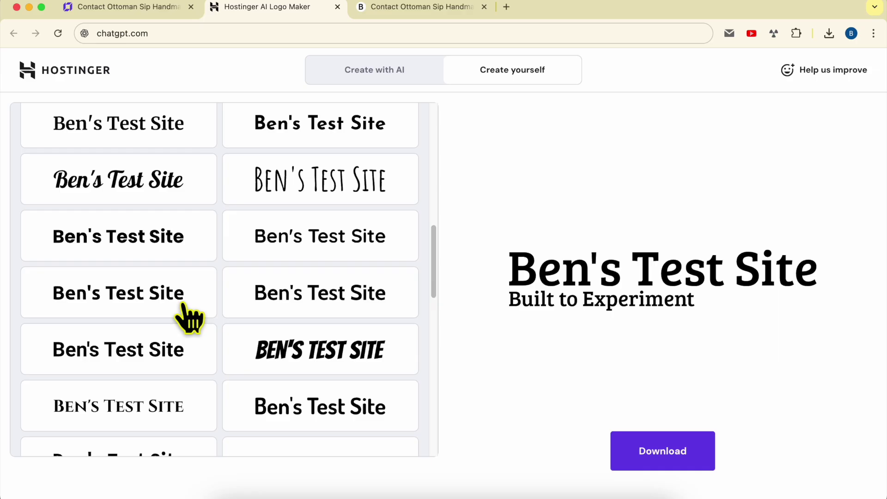
{"action": "scroll", "coordinate": [169, 249], "scroll_direction": "up", "scroll_amount": 2}
{"action": "left_click", "coordinate": [168, 274]}
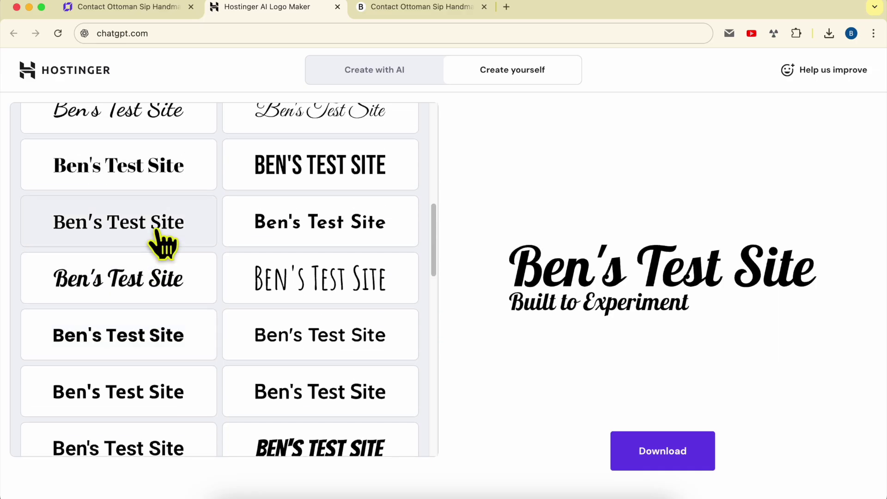
{"action": "left_click", "coordinate": [157, 231]}
{"action": "left_click", "coordinate": [164, 181]}
- Apply the bold condensed all-caps recommended font to the logo after comparing it with the bold geometric one below
{"action": "left_click", "coordinate": [277, 189]}
{"action": "left_click", "coordinate": [317, 235]}
{"action": "left_click", "coordinate": [300, 175]}
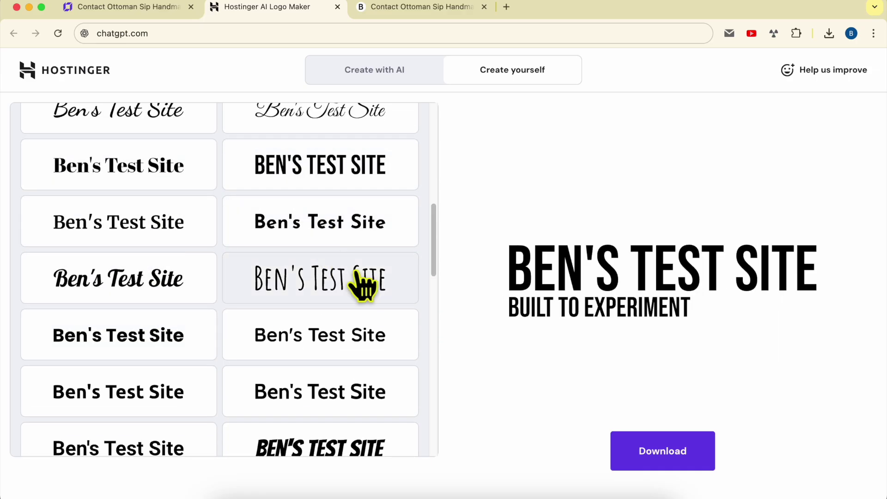
- Try the two plain sans-serif fonts from the recommendations and the bold condensed Oswald font on the logo
{"action": "left_click", "coordinate": [386, 337]}
{"action": "left_click", "coordinate": [366, 406]}
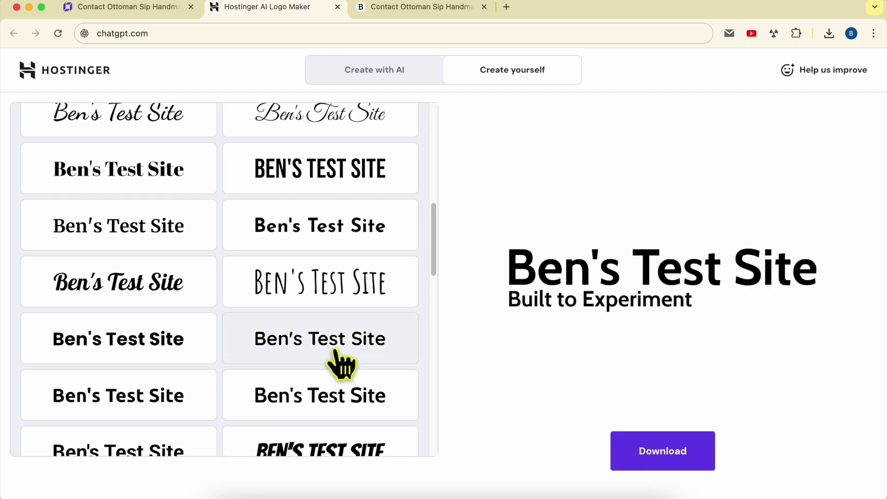
{"action": "scroll", "coordinate": [340, 362], "scroll_direction": "up", "scroll_amount": 5}
{"action": "left_click", "coordinate": [170, 388]}
{"action": "left_click", "coordinate": [303, 385]}
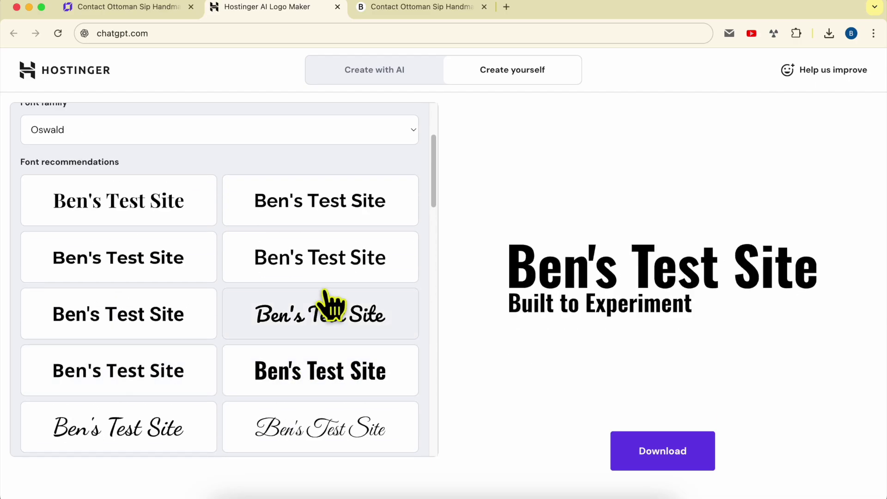
- Apply the recommended small-caps serif font with the engraved look to the logo's name and slogan
{"action": "scroll", "coordinate": [323, 352], "scroll_direction": "down", "scroll_amount": 1}
{"action": "scroll", "coordinate": [318, 370], "scroll_direction": "down", "scroll_amount": 10}
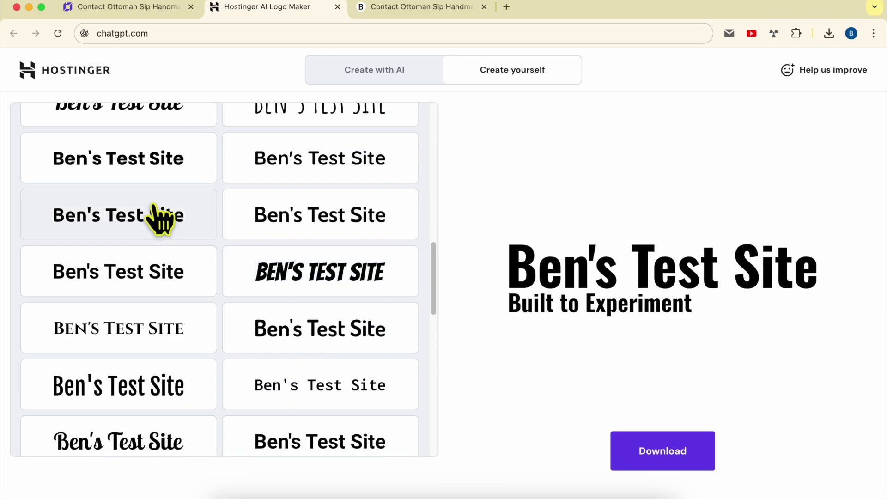
{"action": "scroll", "coordinate": [164, 398], "scroll_direction": "down", "scroll_amount": 2}
{"action": "left_click", "coordinate": [164, 340]}
{"action": "left_click", "coordinate": [152, 280]}
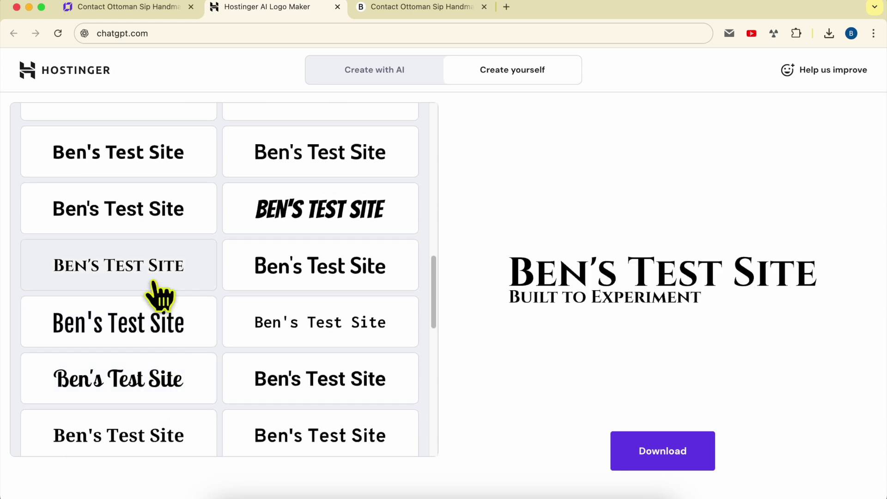
- Download the logo as logo-files.zip and extract it to preview logo.png and favicon-32x32.png in Finder
{"action": "left_click", "coordinate": [686, 452]}
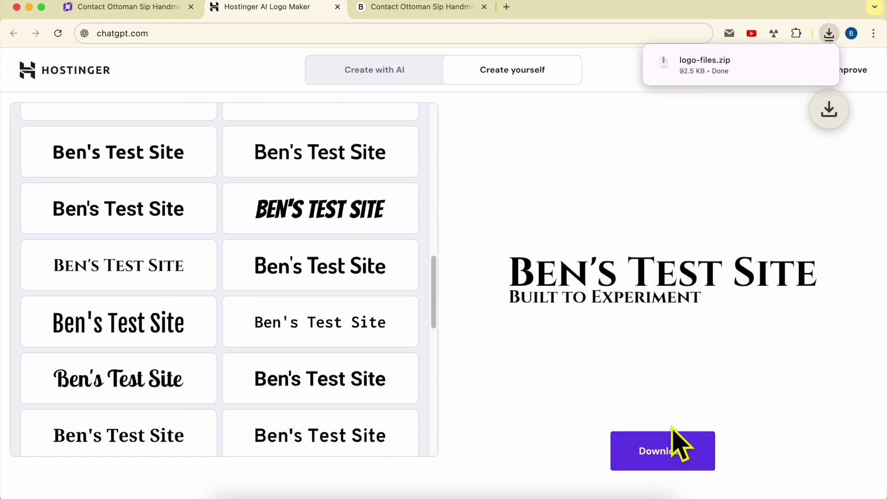
{"action": "left_click", "coordinate": [711, 69]}
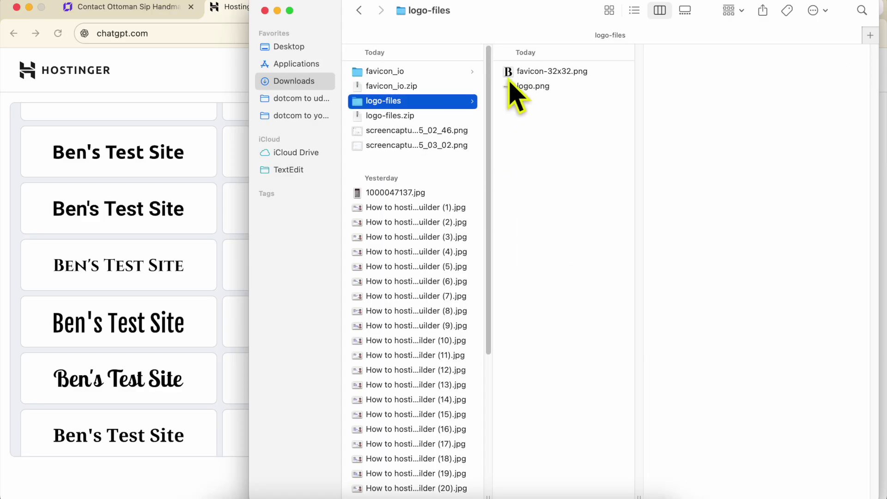
{"action": "left_click", "coordinate": [518, 88]}
{"action": "left_click", "coordinate": [536, 74]}
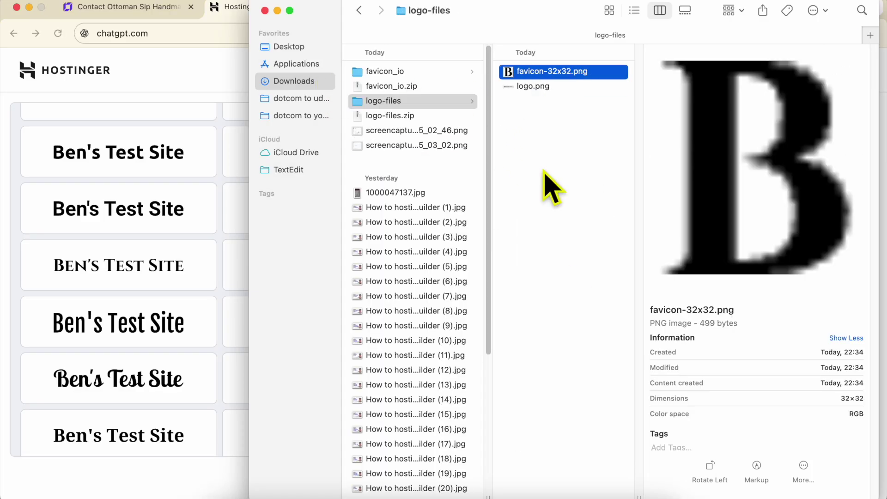
- Switch to Hostinger Website Builder and upload logo.png from the logo-files folder as a replacement image for the header logo
{"action": "left_click", "coordinate": [133, 12]}
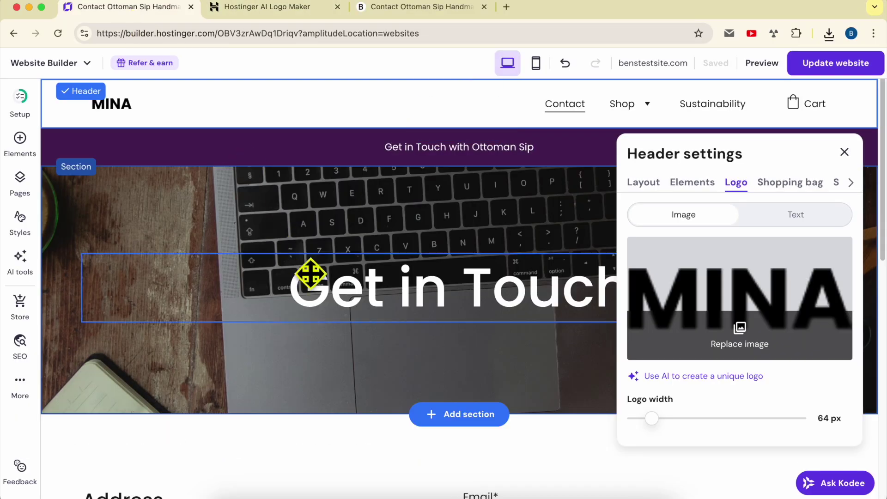
{"action": "left_click", "coordinate": [741, 344]}
{"action": "left_click", "coordinate": [724, 140]}
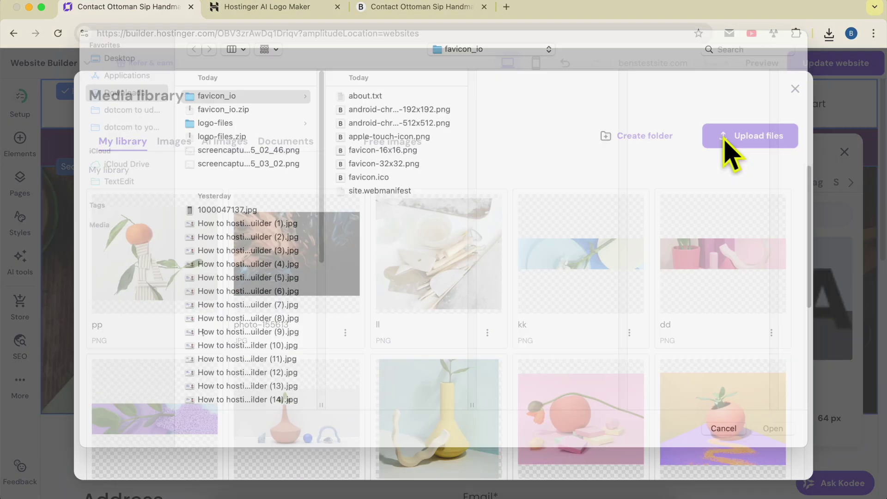
{"action": "left_click", "coordinate": [267, 141]}
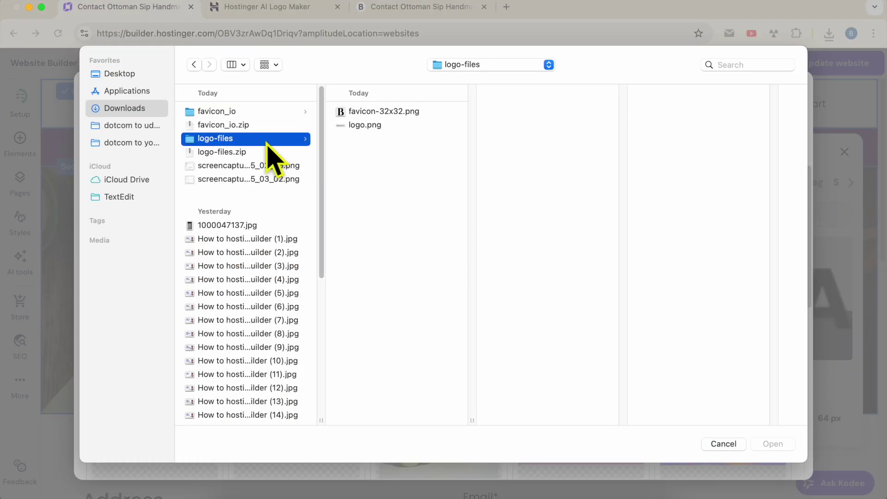
{"action": "left_click", "coordinate": [400, 129]}
{"action": "double_click", "coordinate": [405, 129]}
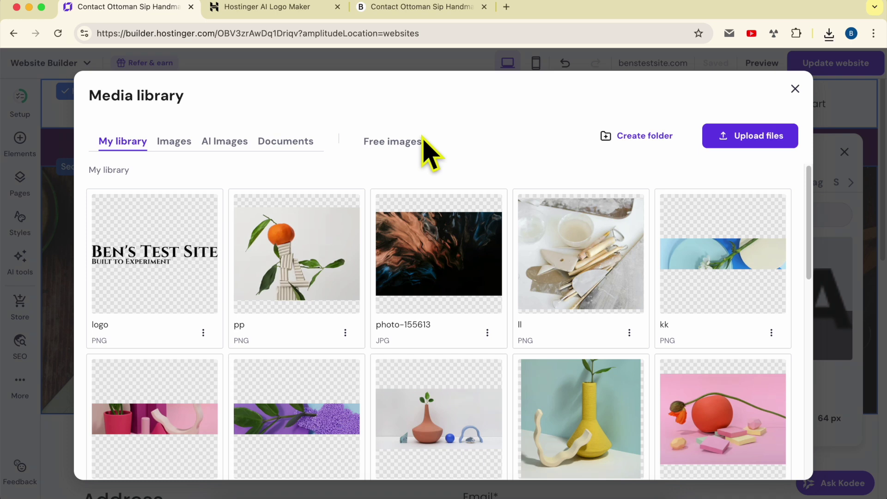
- Set the uploaded logo image as the header logo and widen it to about a fifth of the header's width
{"action": "mouse_move", "coordinate": [166, 262]}
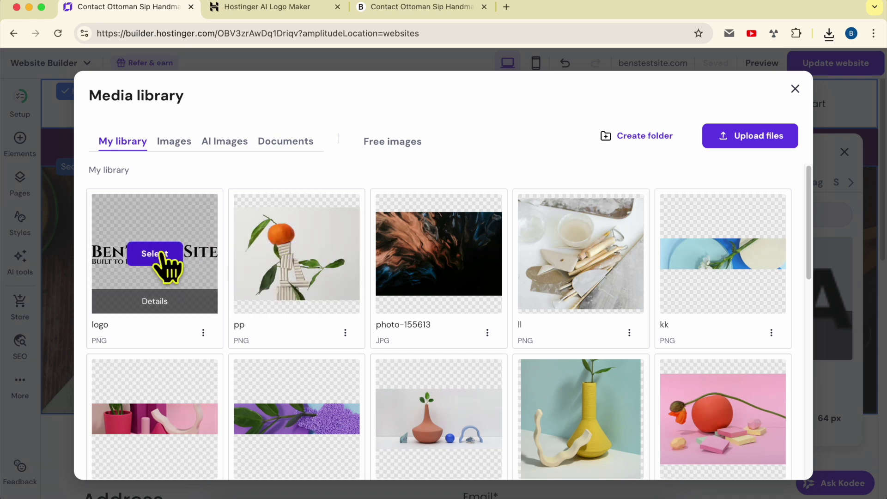
{"action": "left_click", "coordinate": [161, 255]}
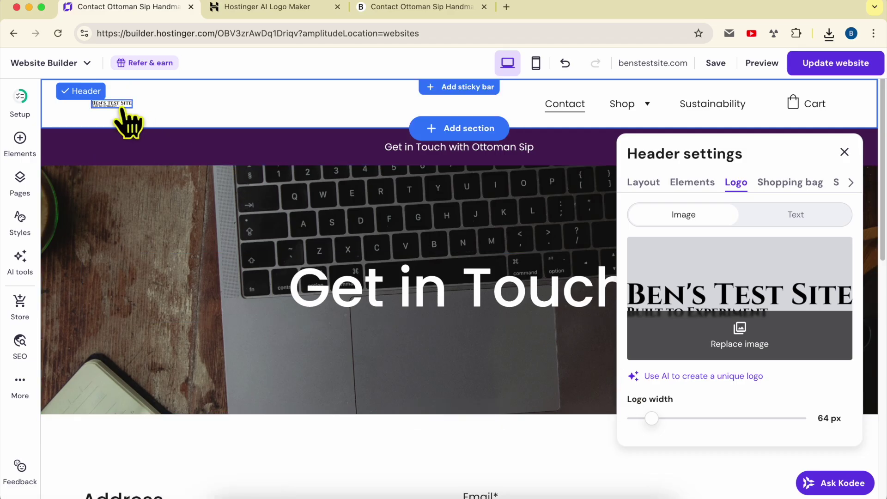
{"action": "left_click_drag", "start_coordinate": [652, 418], "coordinate": [752, 420]}
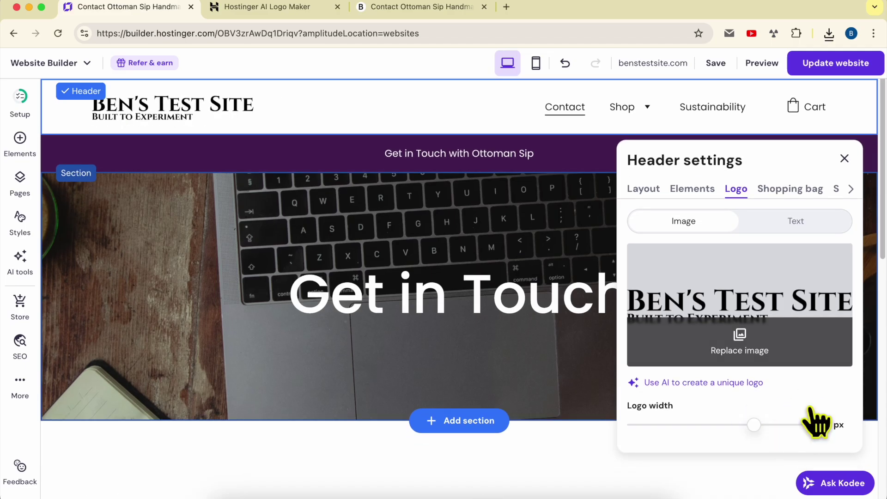
{"action": "left_click", "coordinate": [844, 159]}
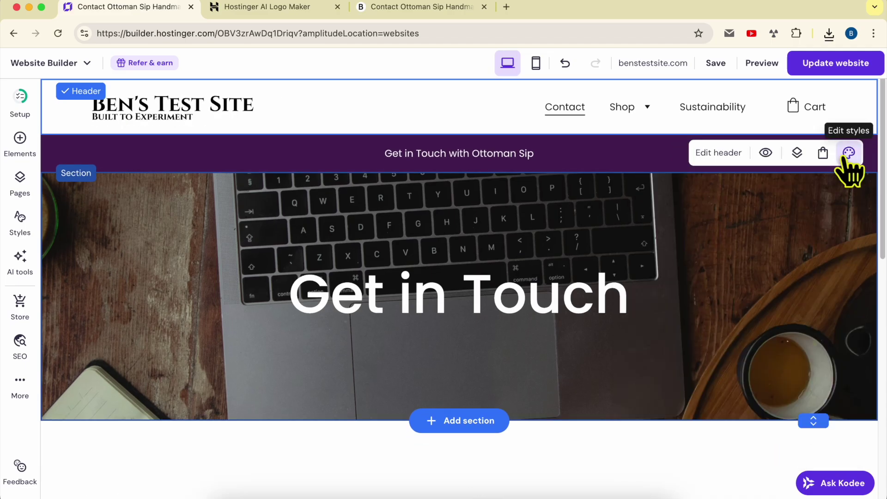
- Publish the website with the new header logo and open the live site
{"action": "left_click", "coordinate": [842, 73]}
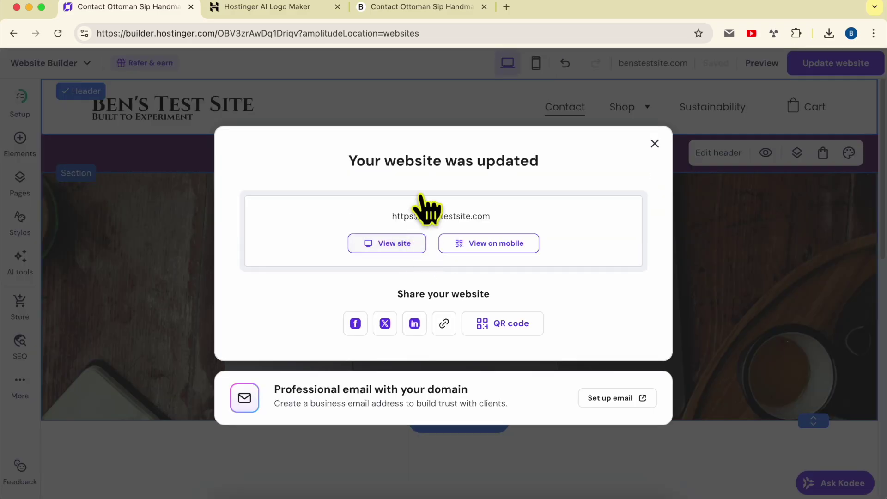
{"action": "left_click", "coordinate": [394, 244]}
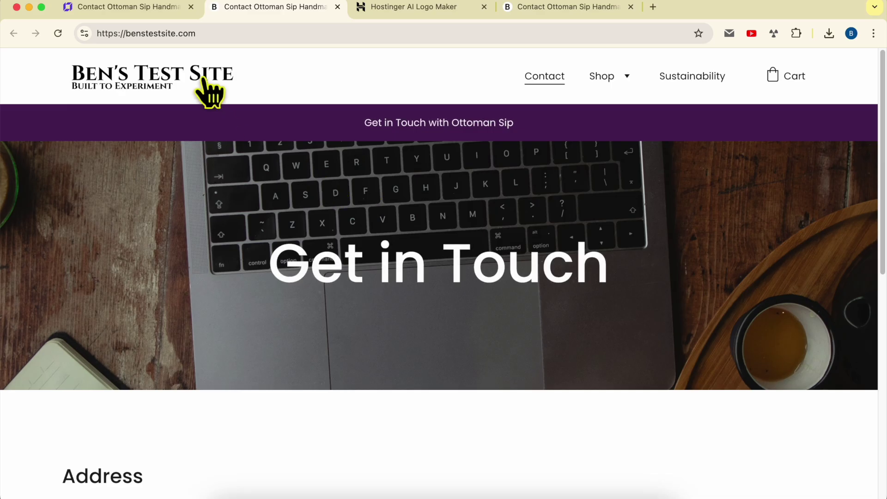
- Examine the new logo and its slogan in the header of the live benstestsite.com page up close
{"action": "left_click_drag", "start_coordinate": [203, 77], "coordinate": [119, 69]}
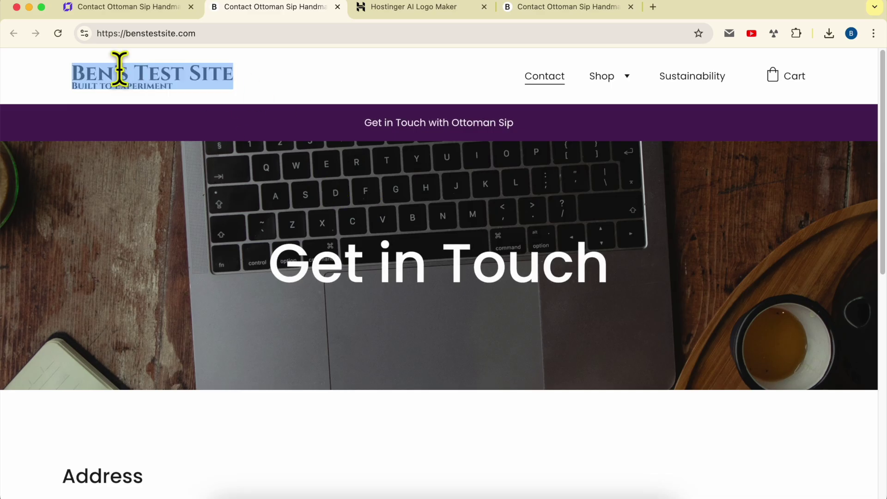
{"action": "left_click", "coordinate": [216, 119]}
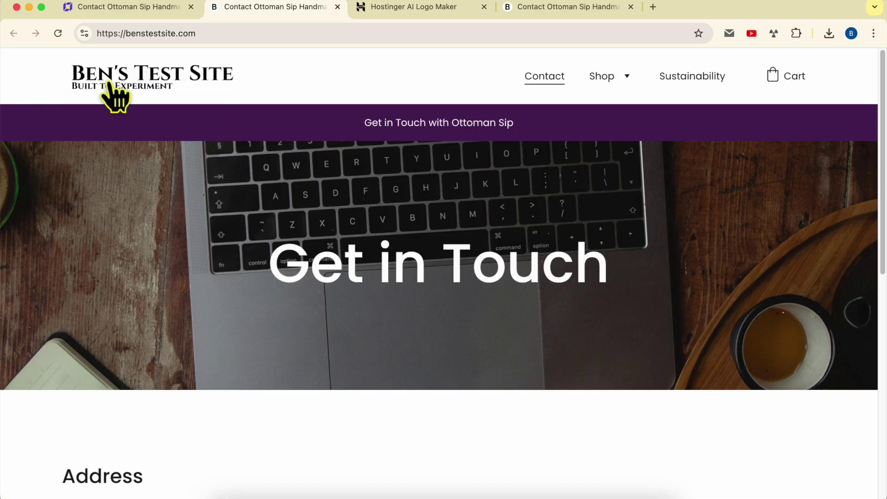
{"action": "scroll", "coordinate": [119, 97], "scroll_direction": "up", "scroll_amount": 5}
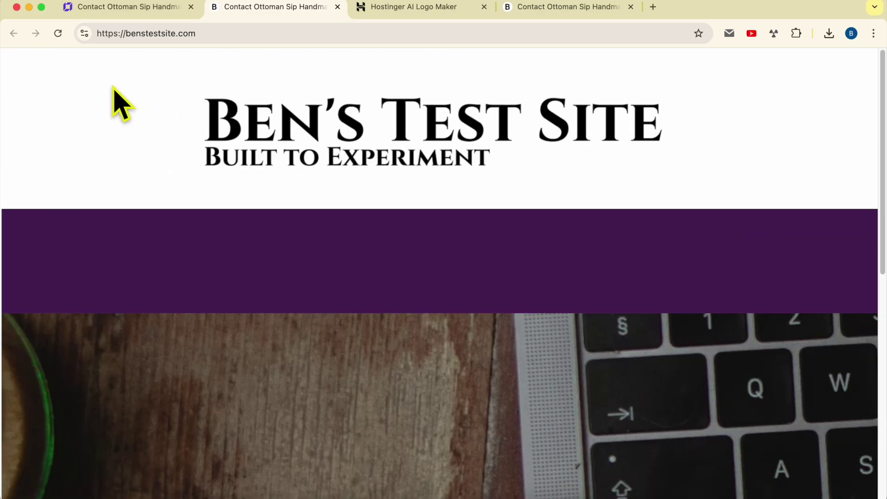
{"action": "scroll", "coordinate": [121, 103], "scroll_direction": "down", "scroll_amount": 5}
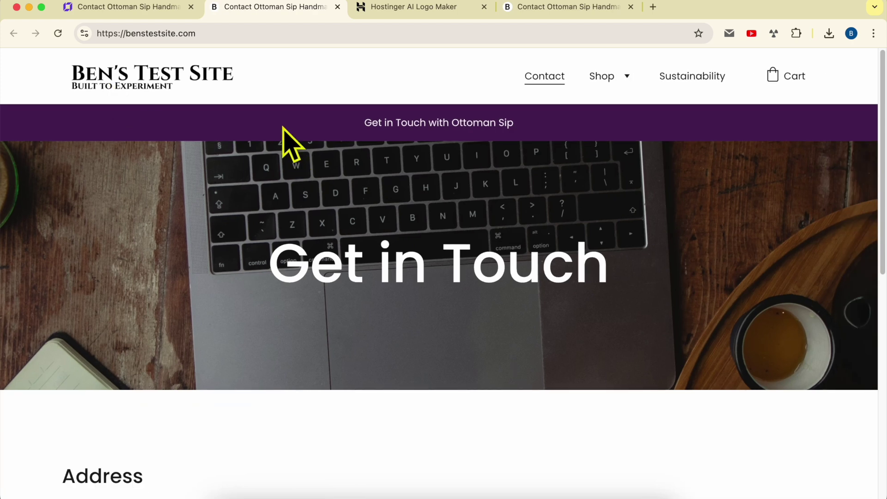
{"action": "mouse_move", "coordinate": [283, 68]}
{"action": "left_mouse_down"}
{"action": "mouse_move", "coordinate": [76, 75]}
{"action": "mouse_move", "coordinate": [298, 76]}
{"action": "left_mouse_up"}
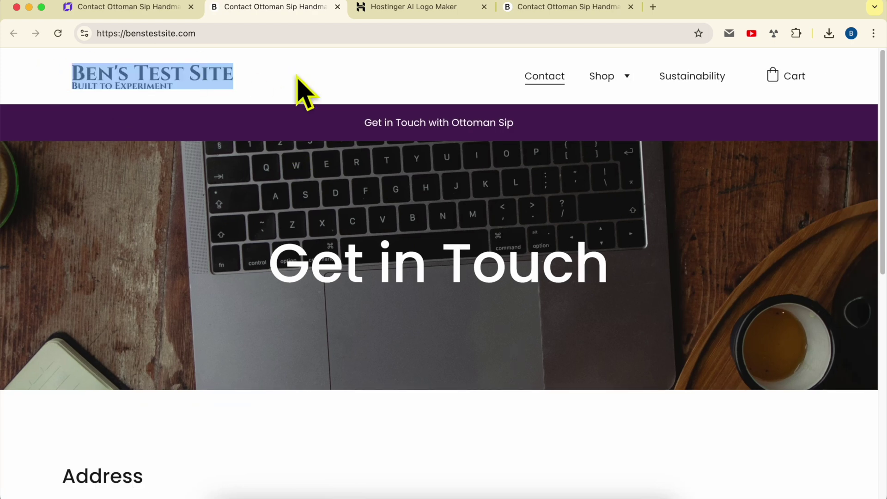
{"action": "left_click", "coordinate": [224, 73]}
{"action": "left_click_drag", "start_coordinate": [224, 74], "coordinate": [48, 118]}
{"action": "left_click", "coordinate": [138, 96]}
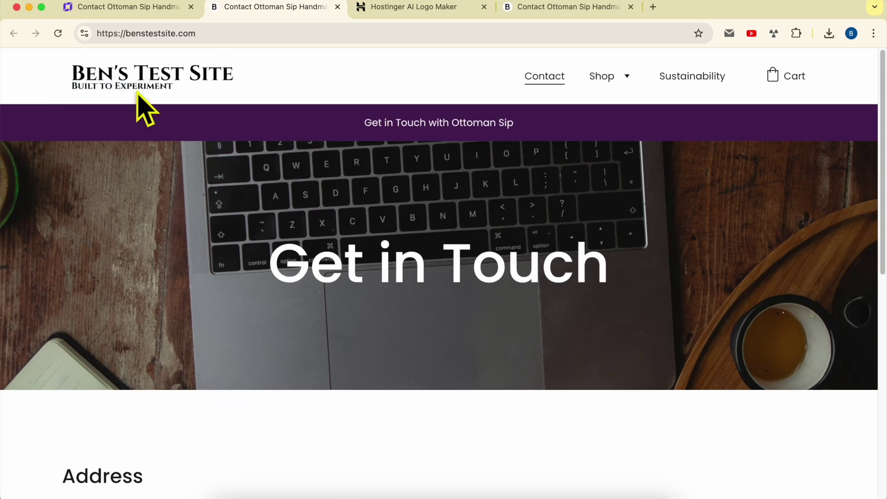